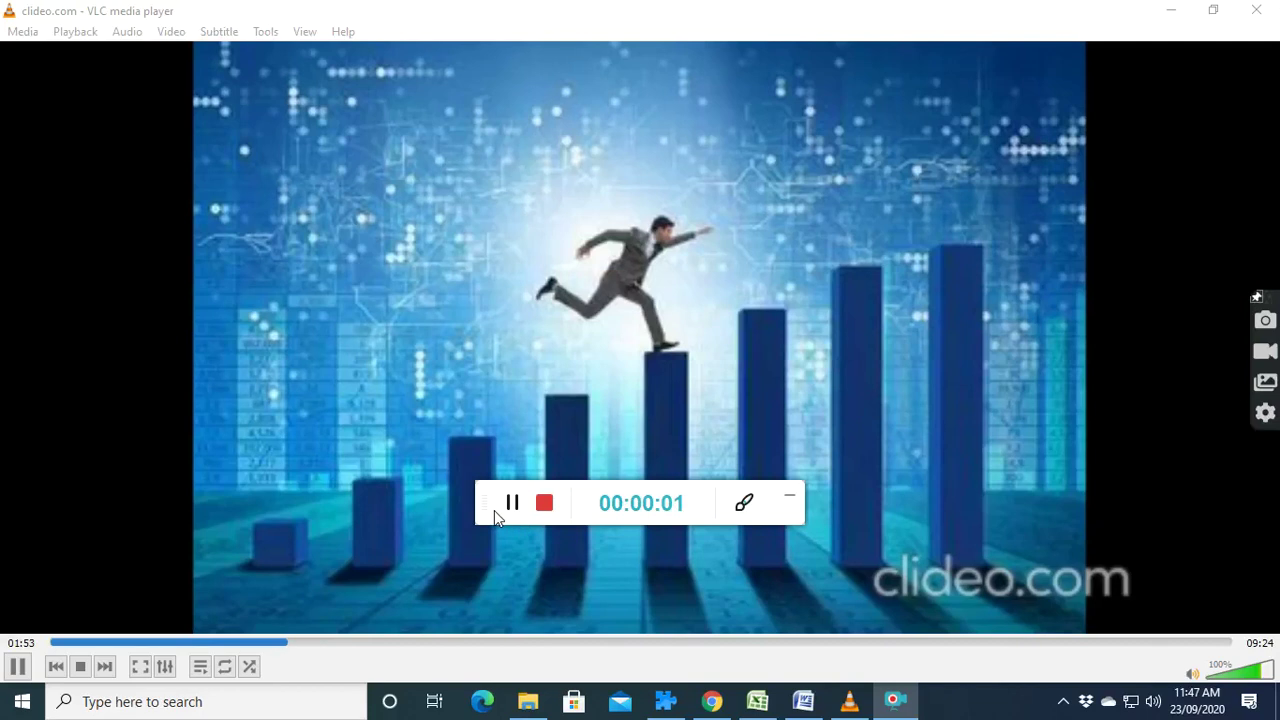
# Skip the VLC intro video ahead to about 08:35 so it plays to the end.
pyautogui.moveTo(488, 507); pyautogui.dragTo(10, 565)
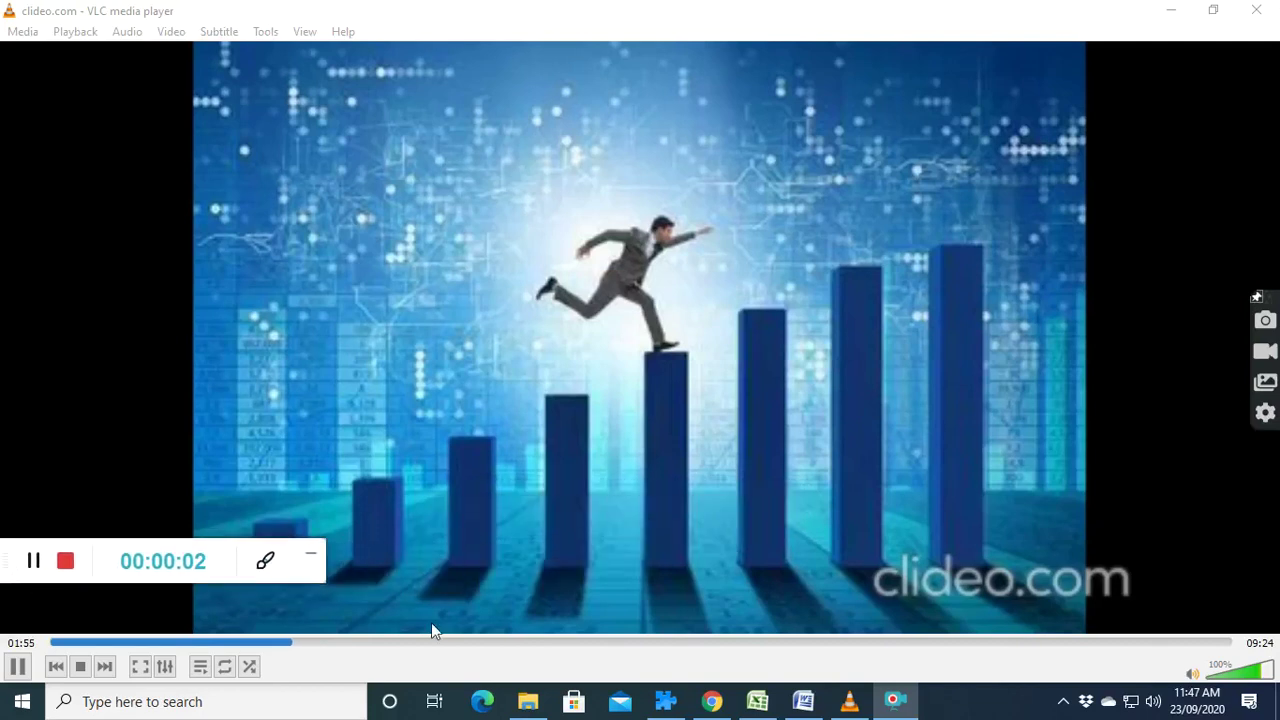
pyautogui.click(1129, 642)
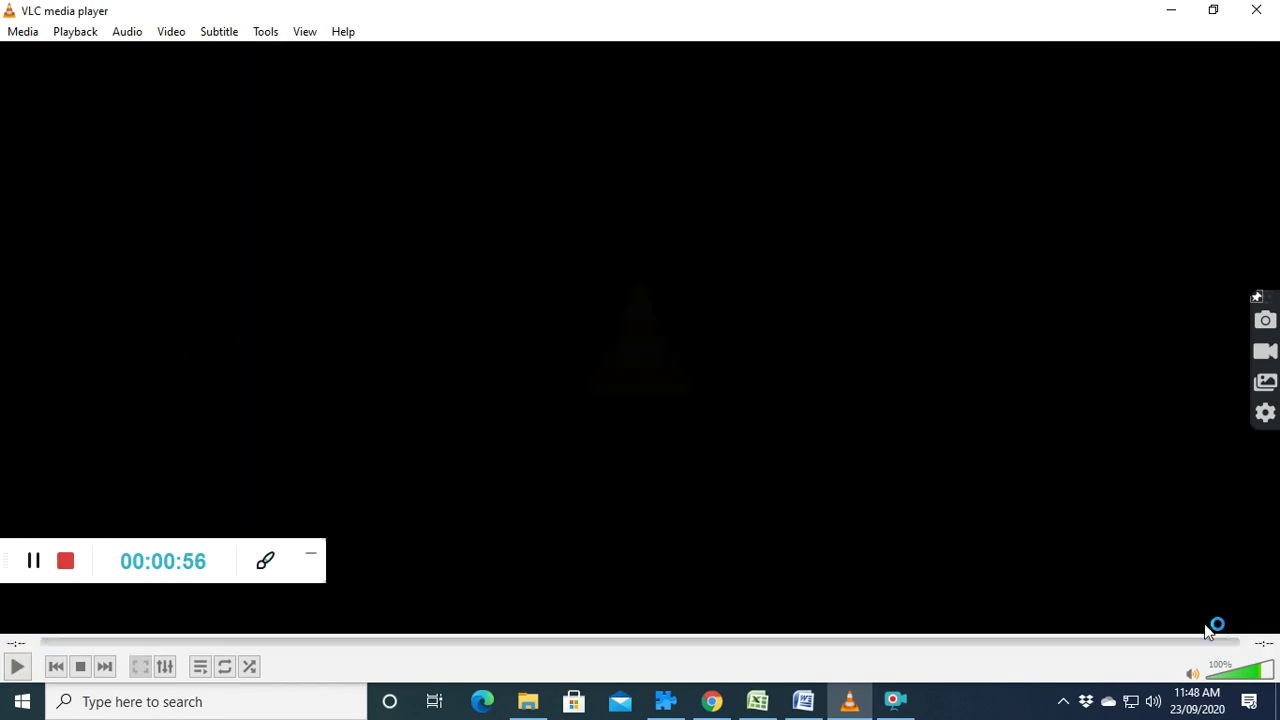
# Close VLC to reveal the BANKNIFTY 15-minute Heikin Ashi chart, then select and deselect the lower indicator.
pyautogui.click(1258, 12)
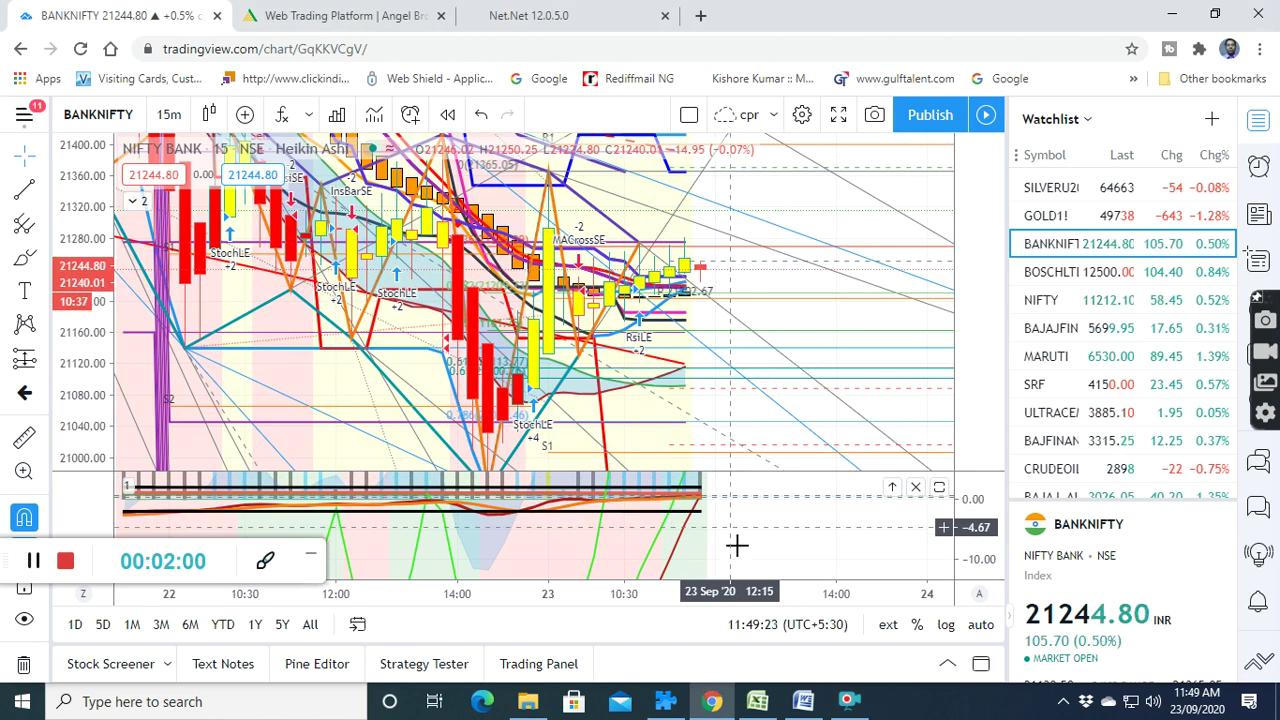
pyautogui.click(670, 522)
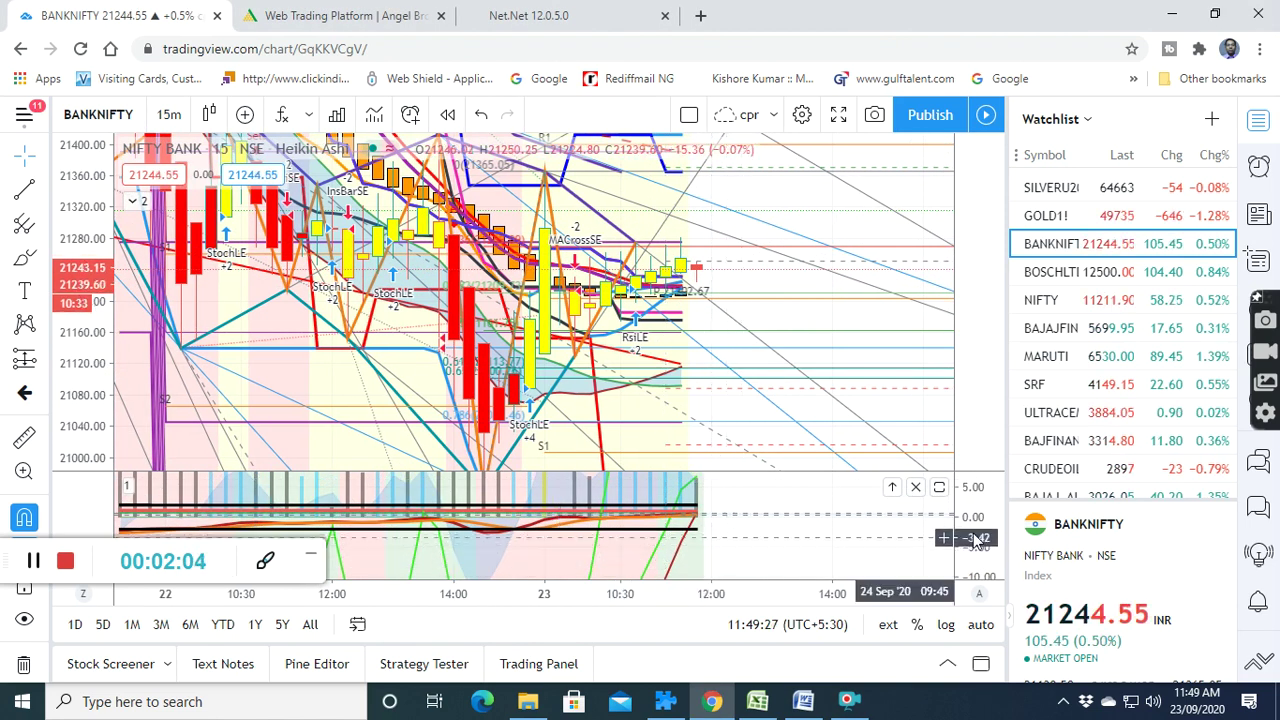
pyautogui.click(975, 568)
# Refit and drag the lower oscillator pane's price scale to stretch its curves vertically.
pyautogui.doubleClick(975, 583)
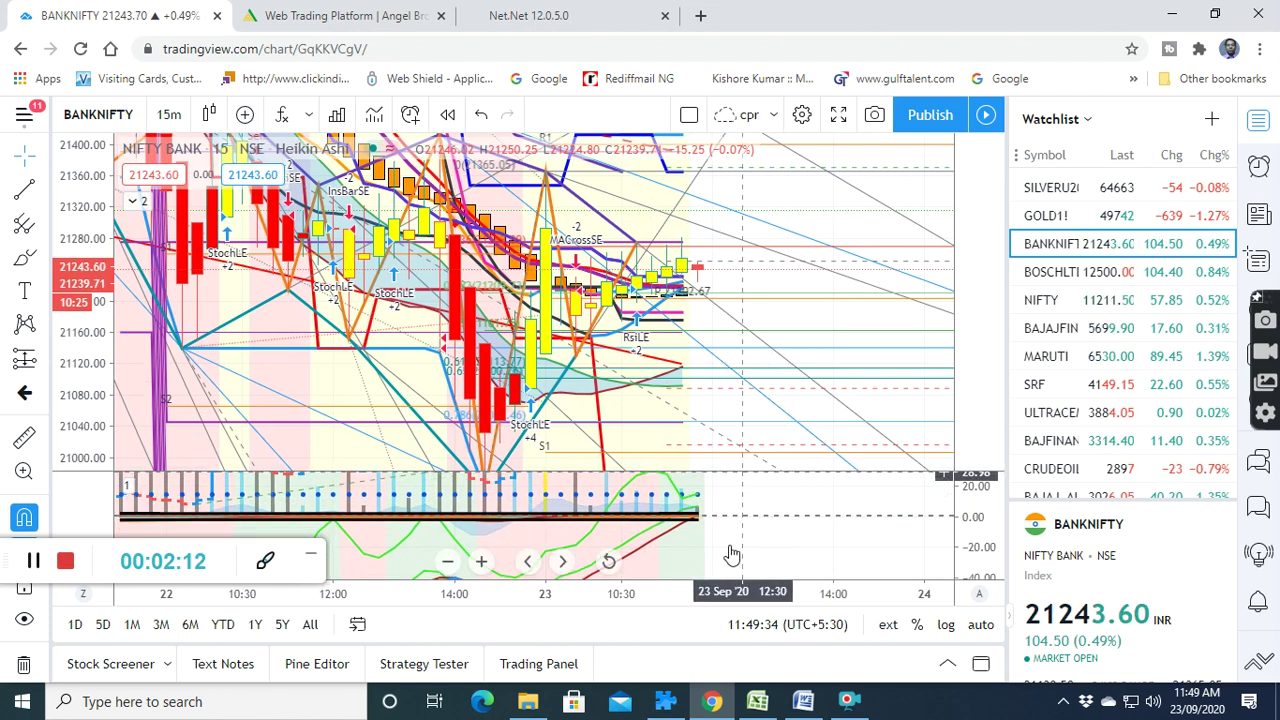
pyautogui.moveTo(723, 555)
pyautogui.mouseDown()
pyautogui.moveTo(738, 473)
pyautogui.moveTo(678, 551)
pyautogui.mouseUp()
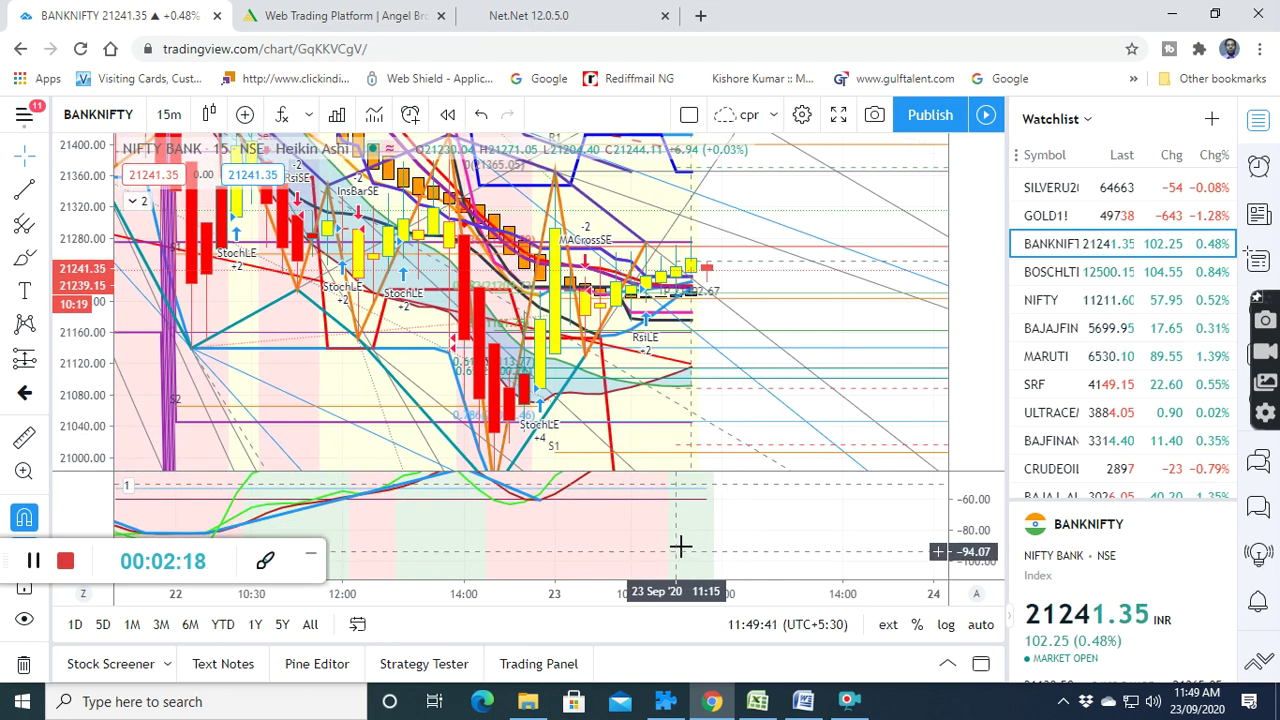
pyautogui.moveTo(678, 551)
pyautogui.mouseDown()
pyautogui.moveTo(693, 464)
pyautogui.moveTo(704, 517)
pyautogui.mouseUp()
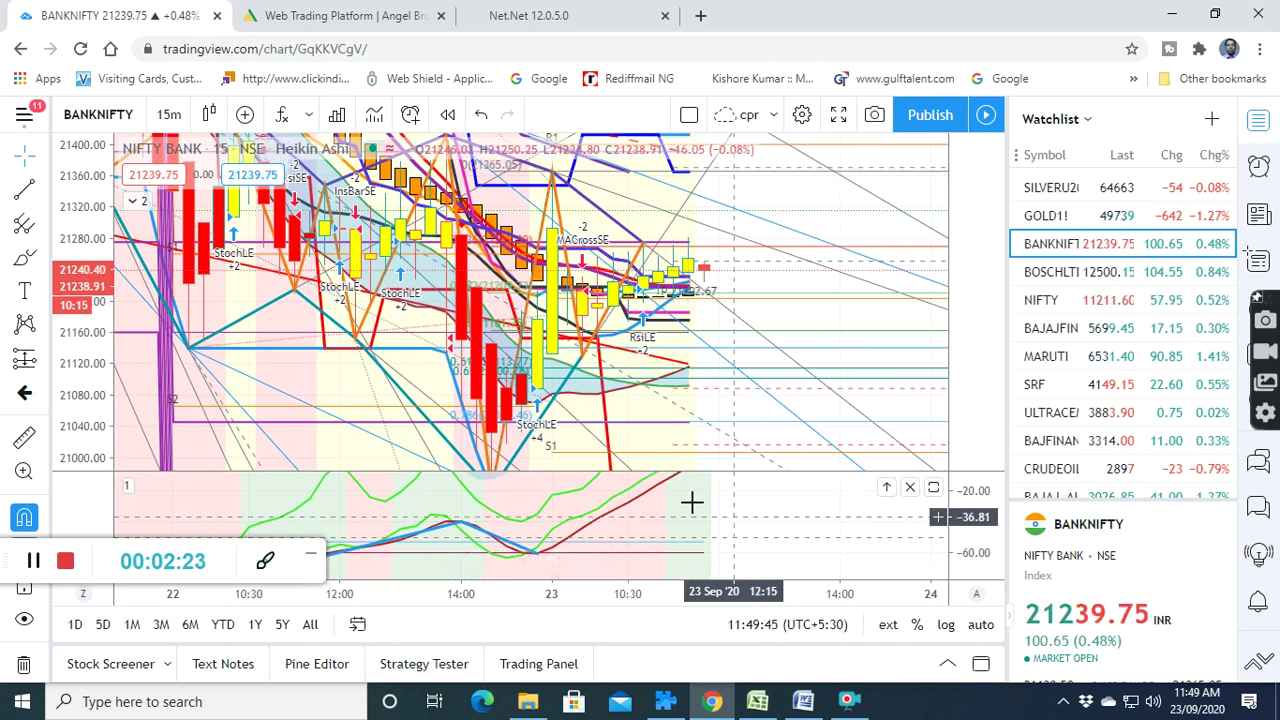
pyautogui.moveTo(688, 567)
pyautogui.mouseDown()
pyautogui.moveTo(690, 523)
pyautogui.moveTo(689, 571)
pyautogui.mouseUp()
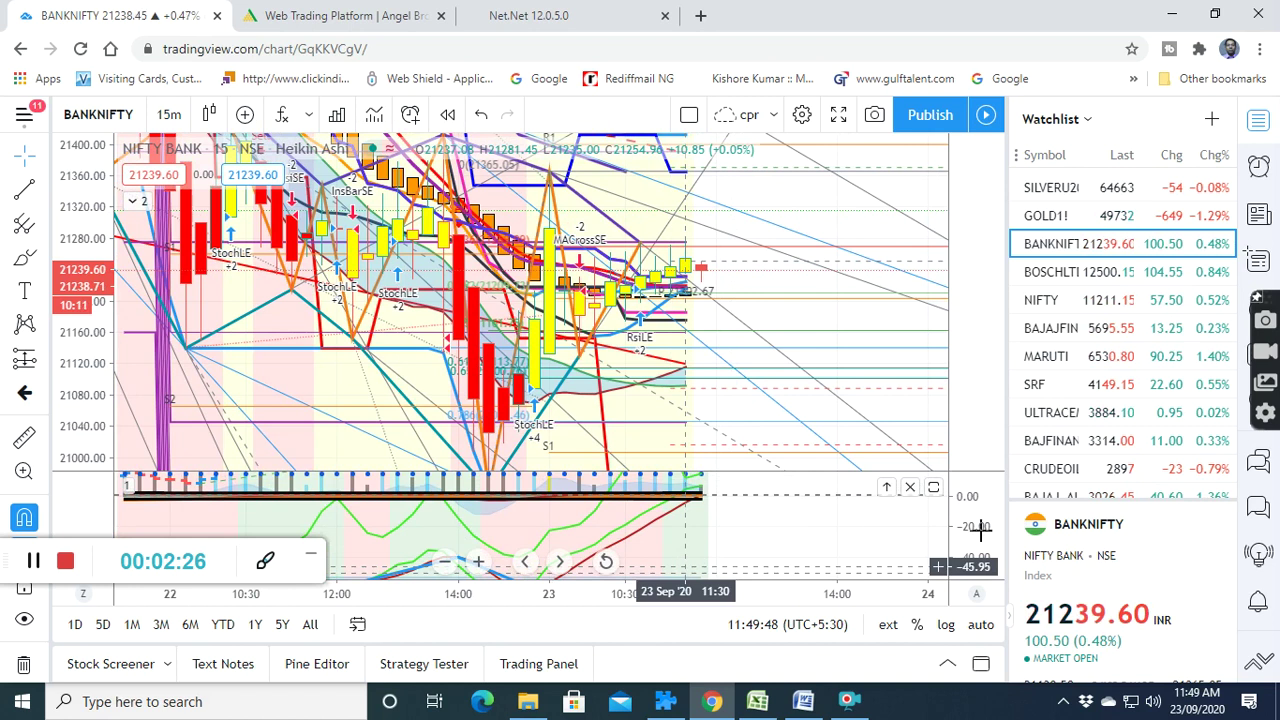
pyautogui.moveTo(980, 531)
pyautogui.mouseDown()
pyautogui.moveTo(725, 509)
pyautogui.moveTo(720, 548)
pyautogui.moveTo(698, 555)
pyautogui.mouseUp()
pyautogui.moveTo(970, 540); pyautogui.dragTo(734, 500)
pyautogui.moveTo(734, 557); pyautogui.dragTo(733, 575)
pyautogui.moveTo(955, 533); pyautogui.dragTo(929, 466)
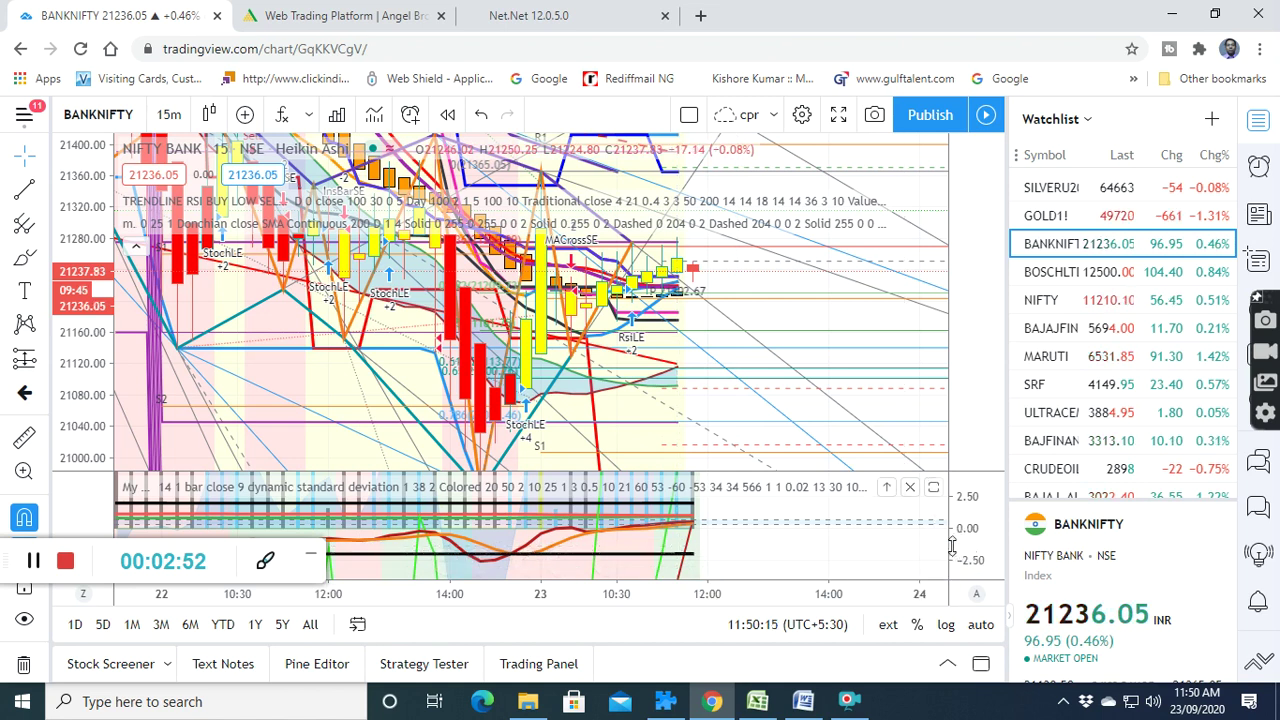
# Rescale the lower oscillator pane to about 0–40 and collapse the indicator legend rows.
pyautogui.moveTo(971, 545); pyautogui.dragTo(966, 490)
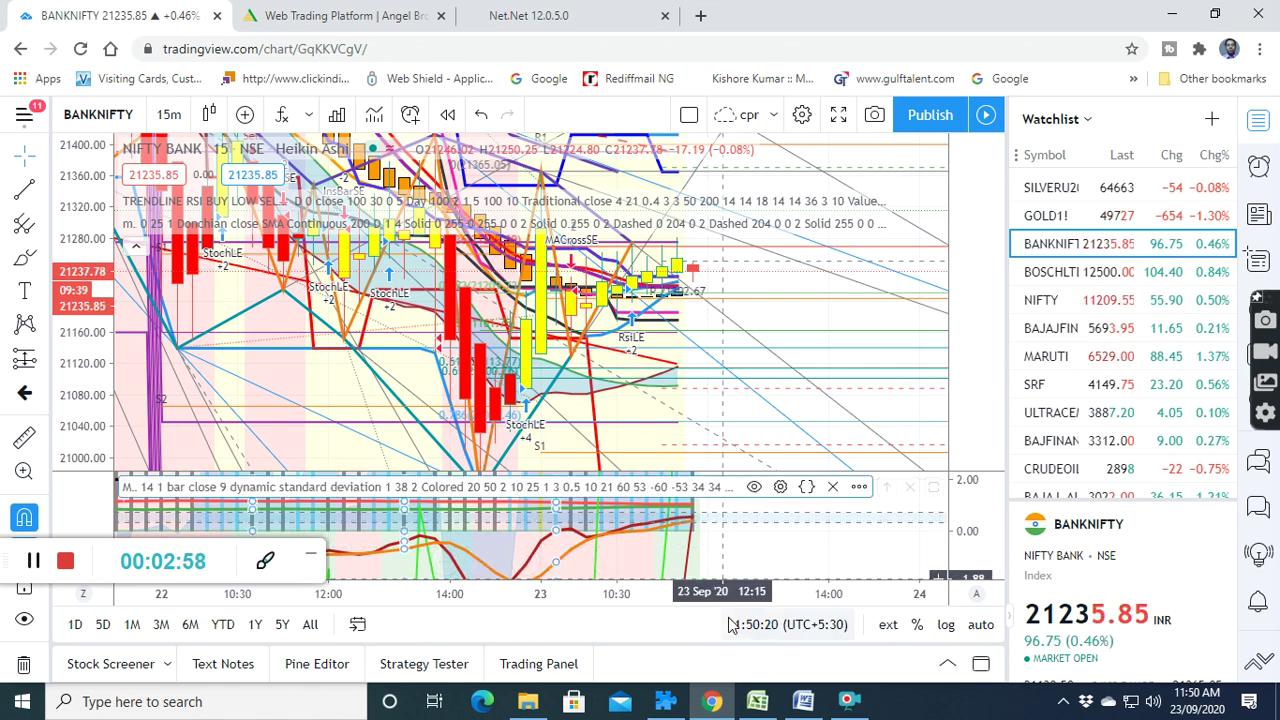
pyautogui.click(715, 531)
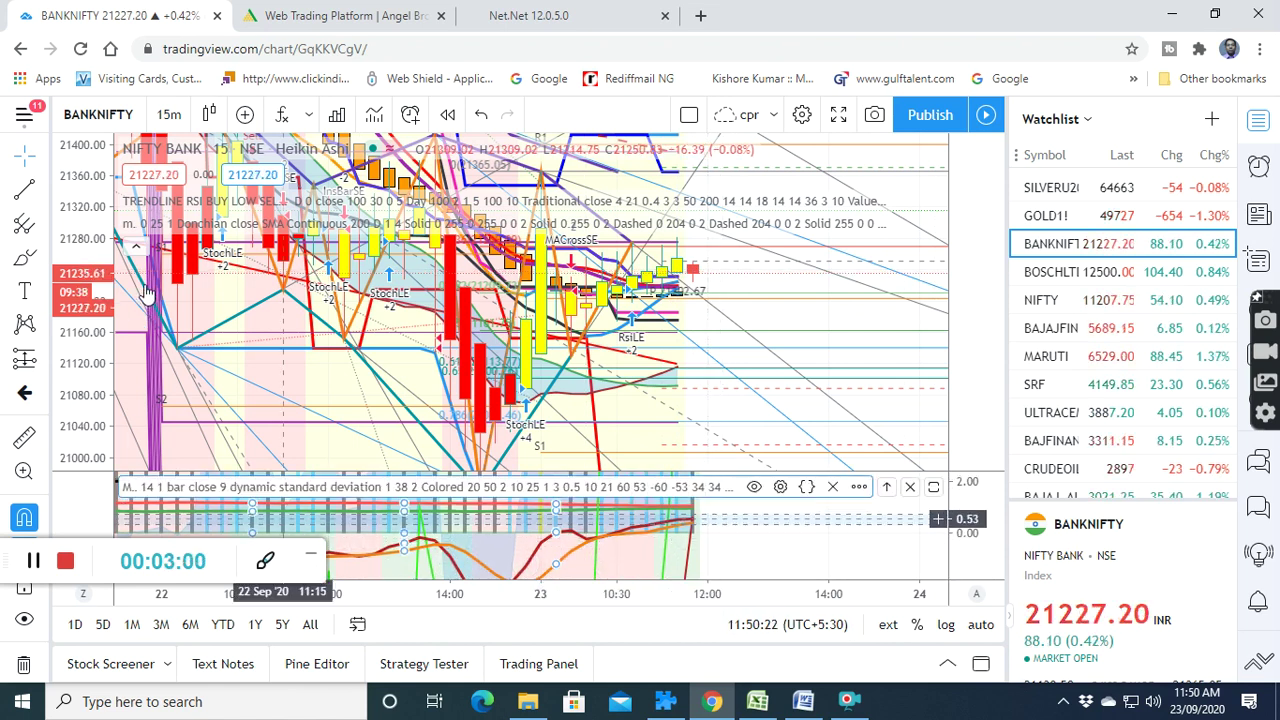
pyautogui.click(137, 250)
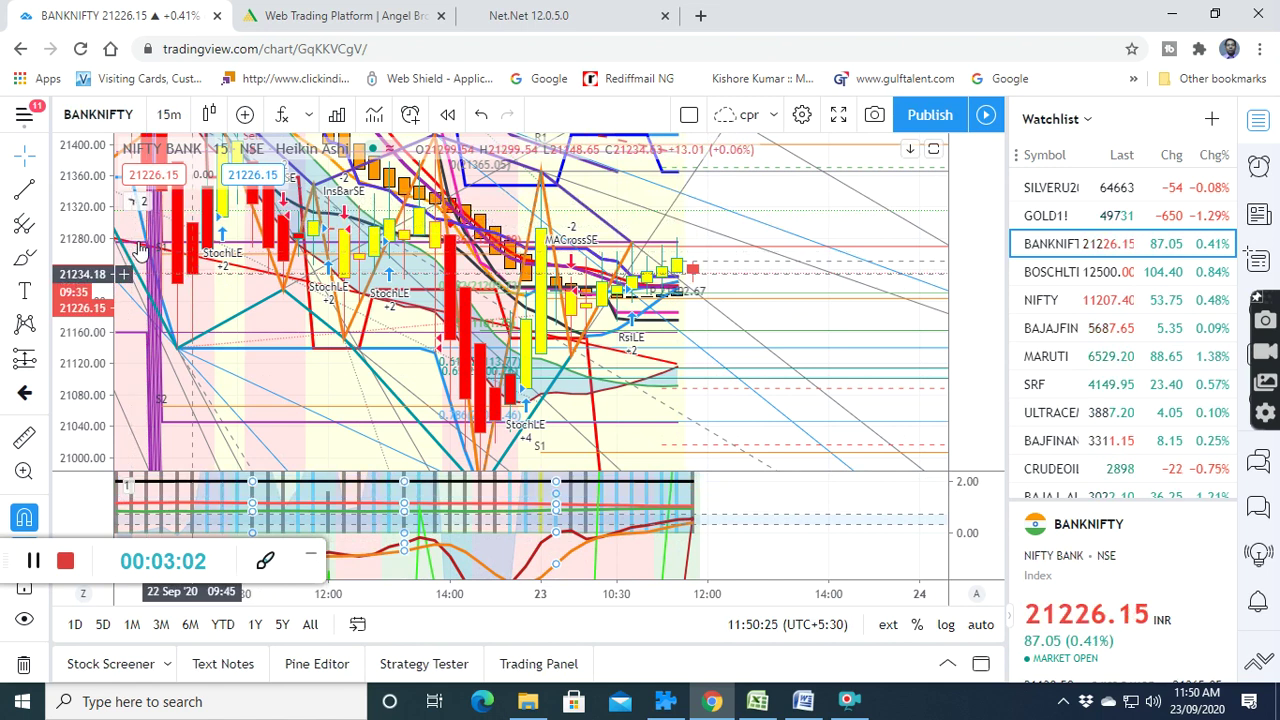
pyautogui.click(745, 560)
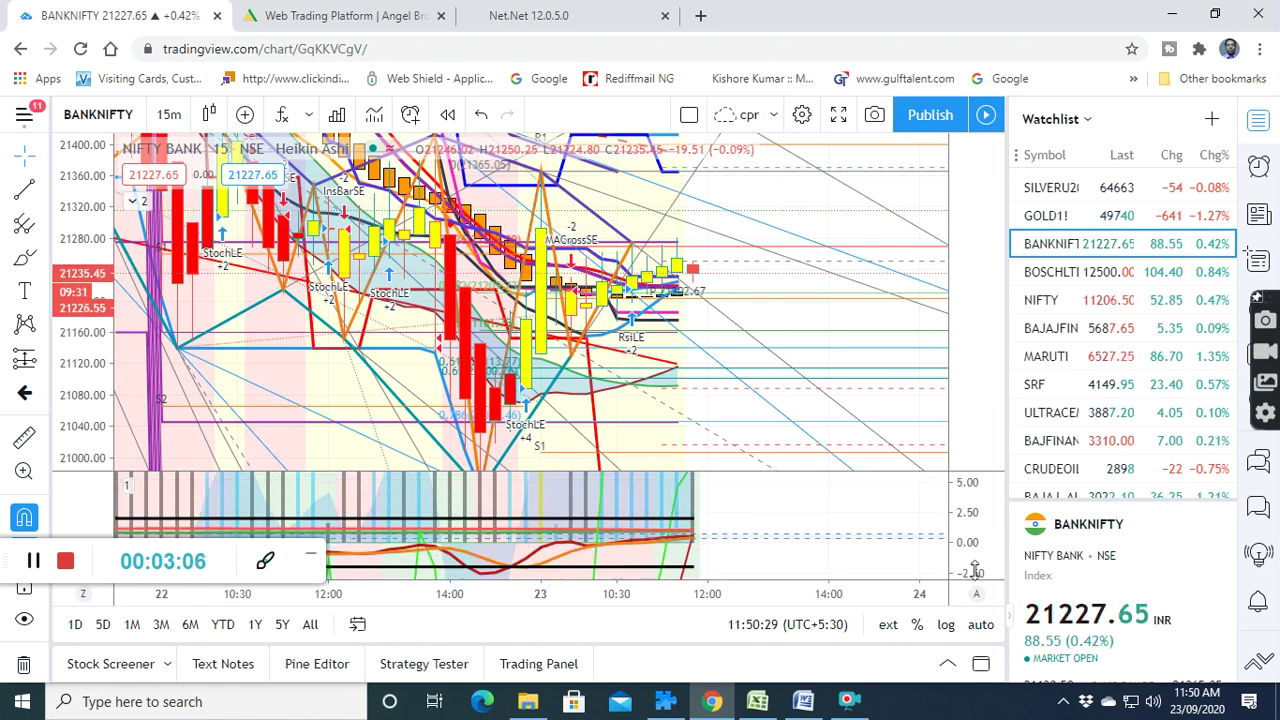
pyautogui.moveTo(787, 535); pyautogui.dragTo(798, 537)
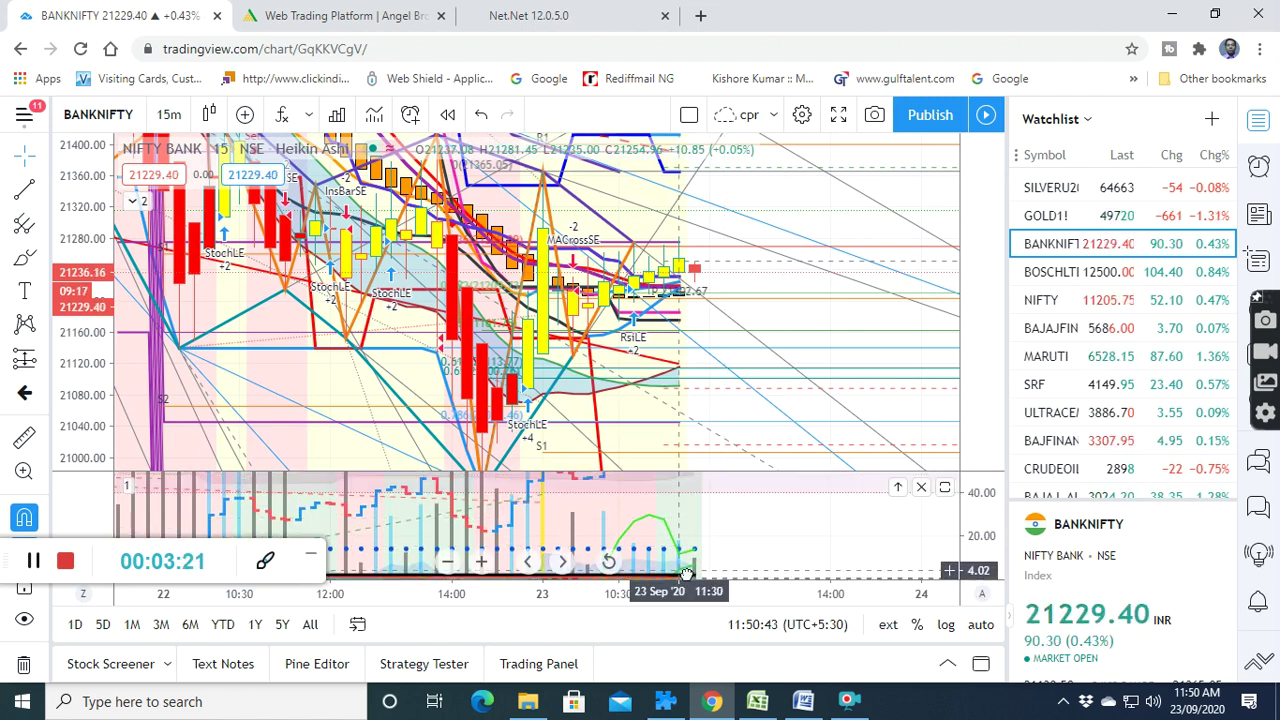
# Pan to the latest BANKNIFTY candles, then open a new blank browser tab.
pyautogui.moveTo(671, 569); pyautogui.dragTo(660, 566)
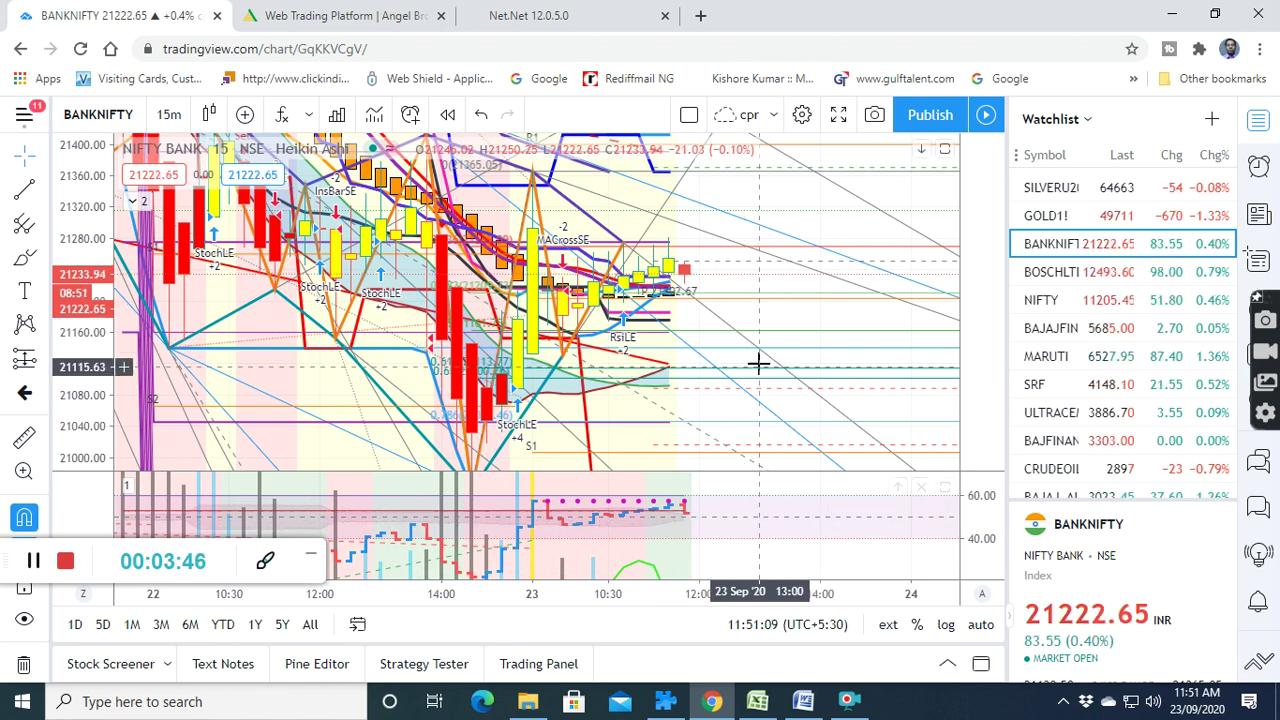
pyautogui.moveTo(723, 370); pyautogui.dragTo(700, 376)
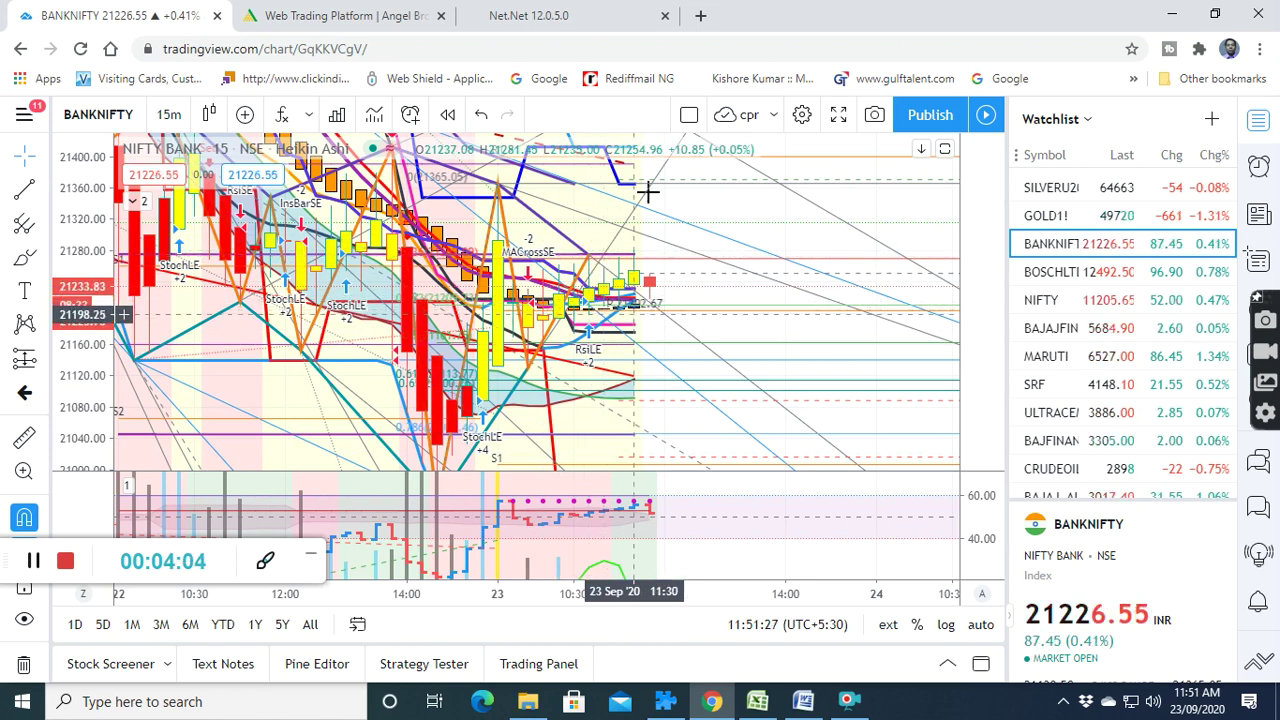
pyautogui.click(701, 17)
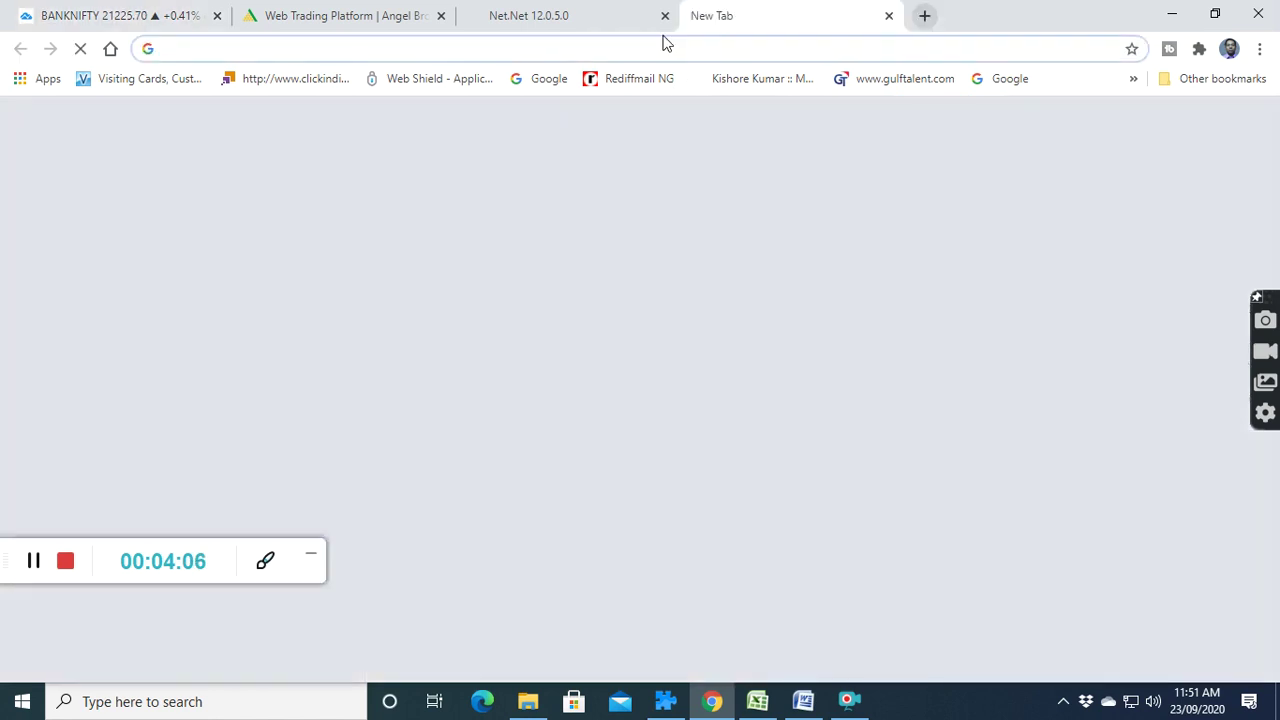
# Search Google for 'option chain nseindia' using the address-bar suggestion.
pyautogui.click(563, 50)
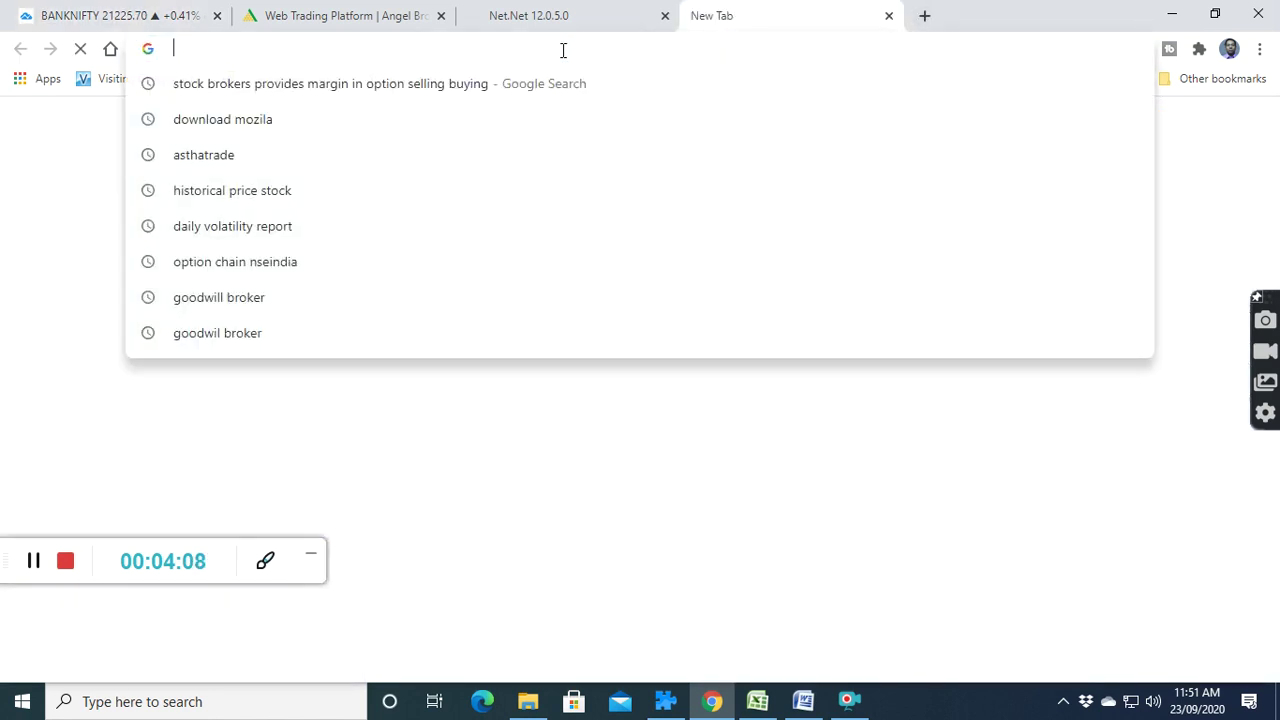
pyautogui.write('option')
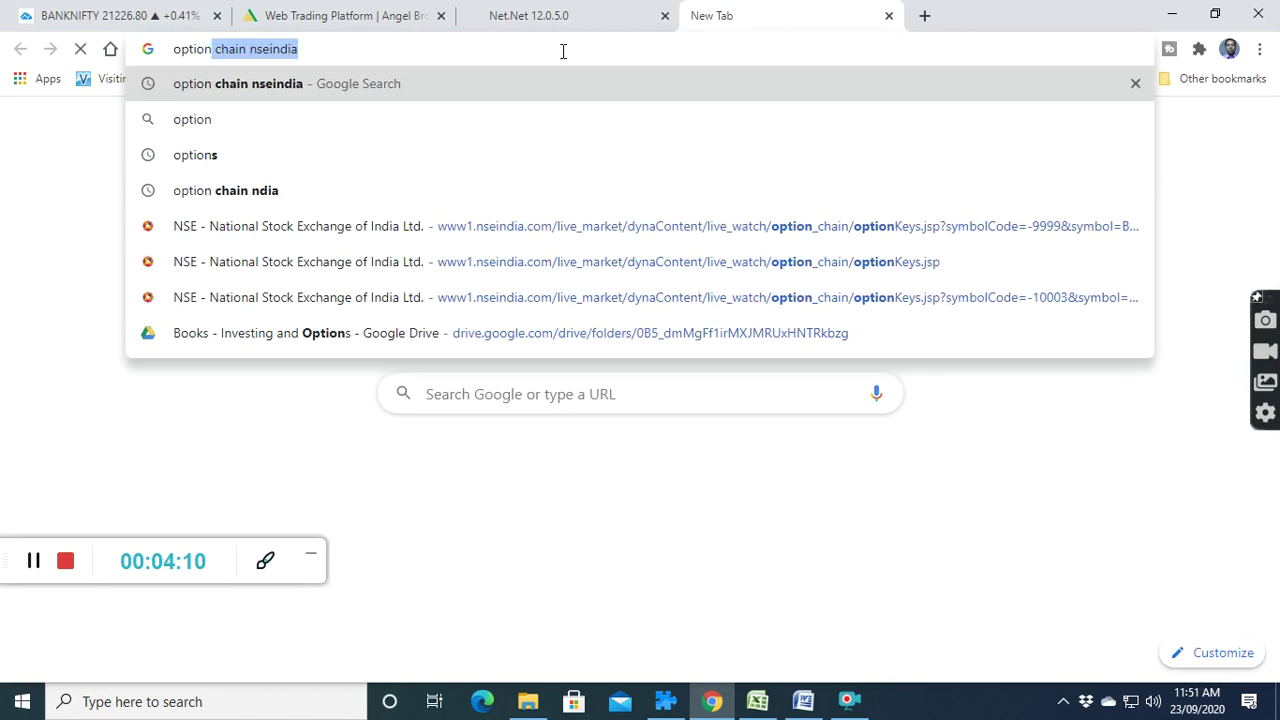
pyautogui.click(415, 97)
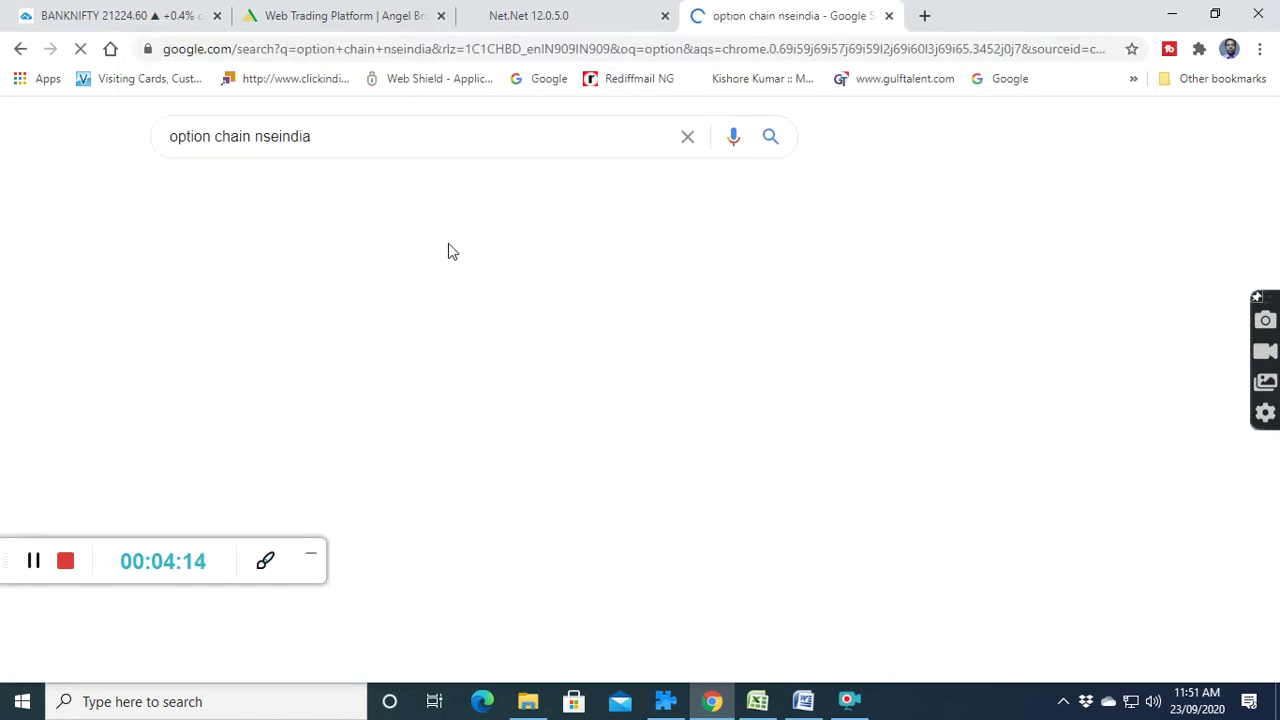
# Open the NSE option chain result and choose BANKNIFTY as the underlying index.
pyautogui.click(377, 296)
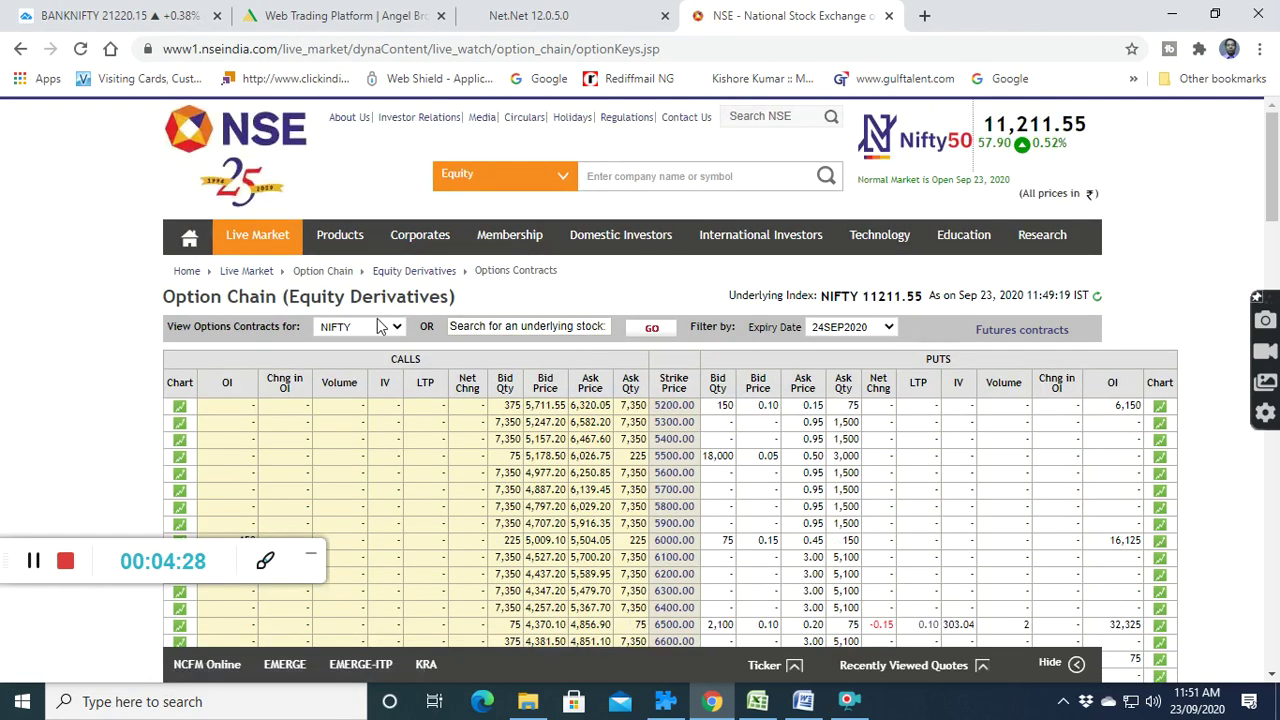
pyautogui.click(379, 328)
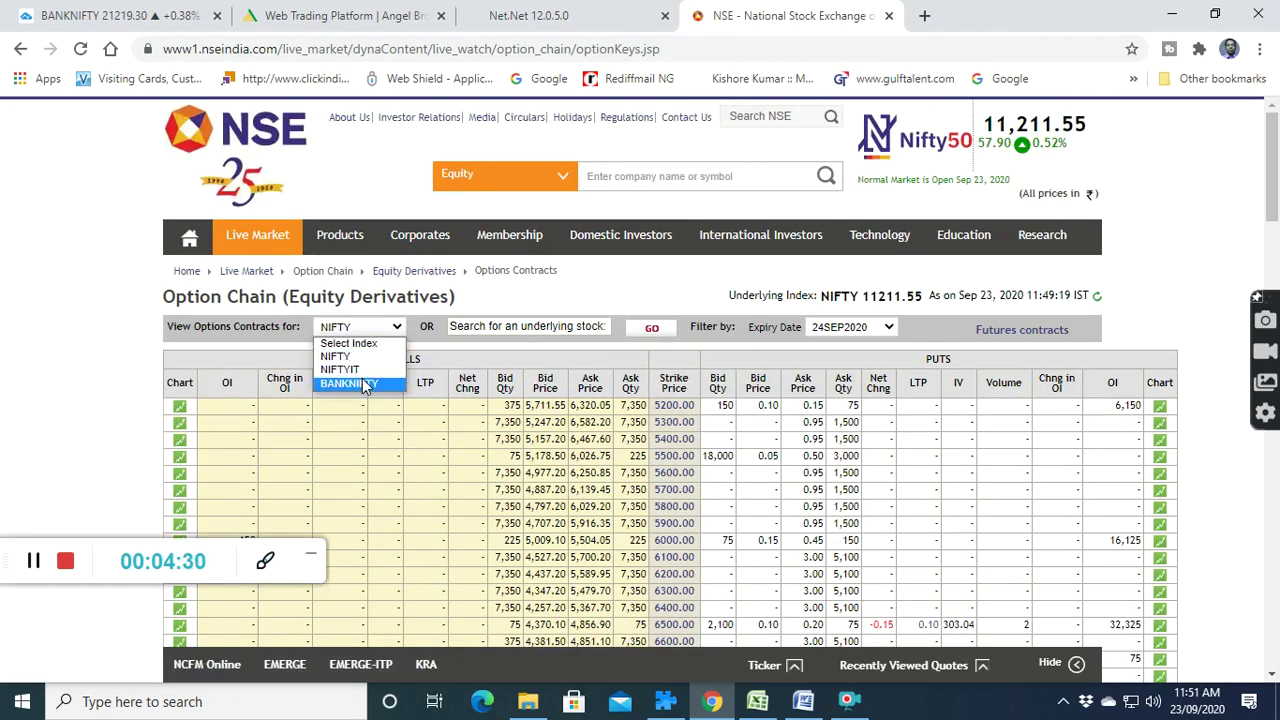
pyautogui.click(350, 383)
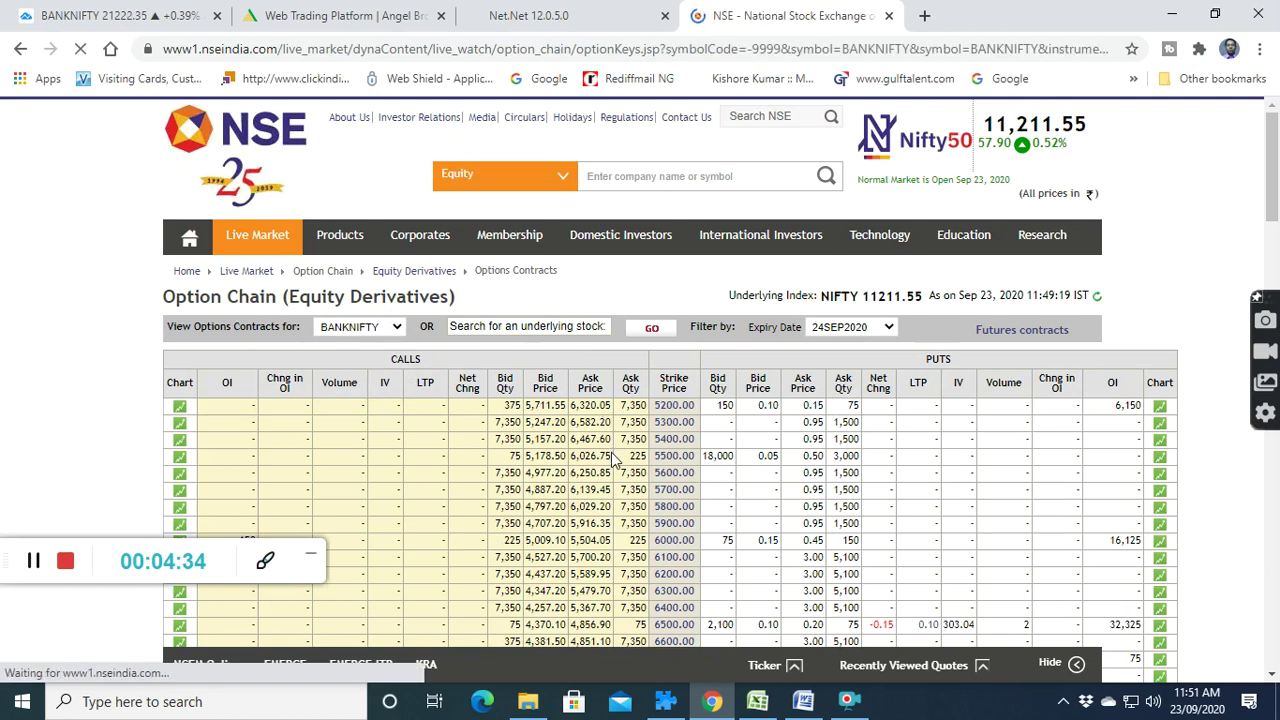
# Scroll to the top BANKNIFTY strikes and highlight rows 26800–27100, then 27000–27200.
pyautogui.scroll(-2, 613, 458)
pyautogui.scroll(-10, 613, 458)
pyautogui.scroll(-13, 613, 460)
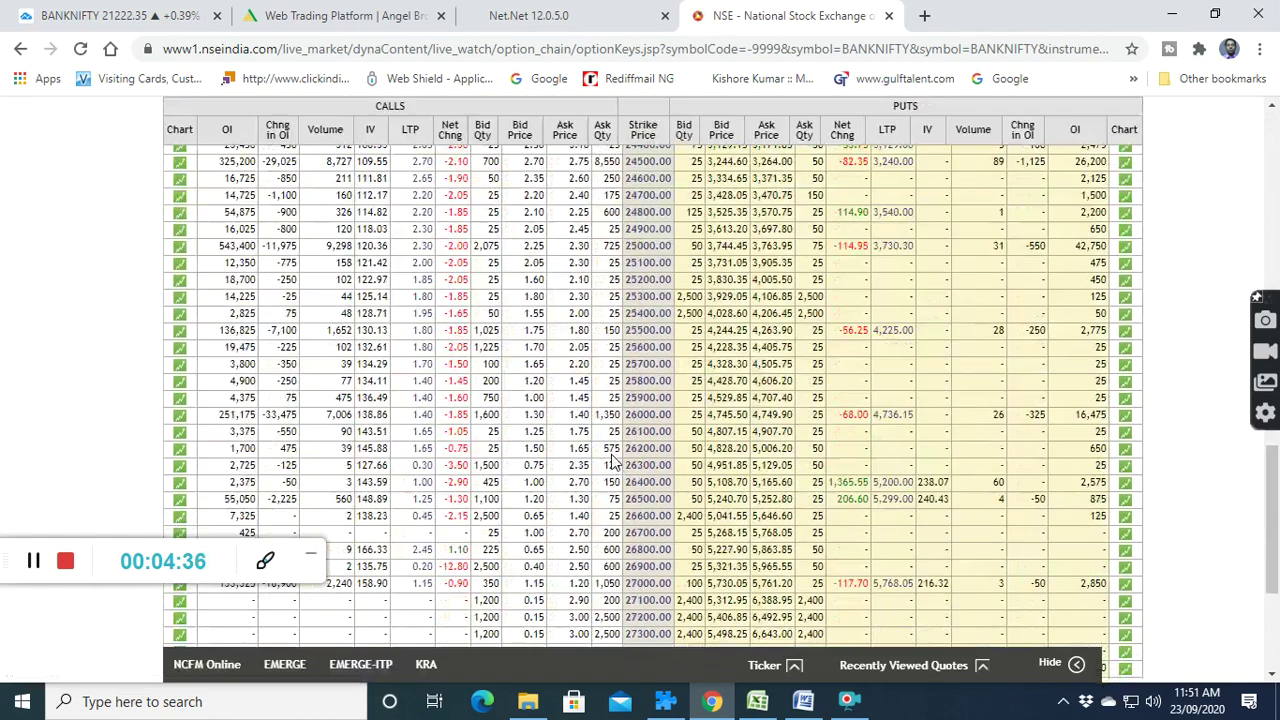
pyautogui.scroll(-13, 613, 462)
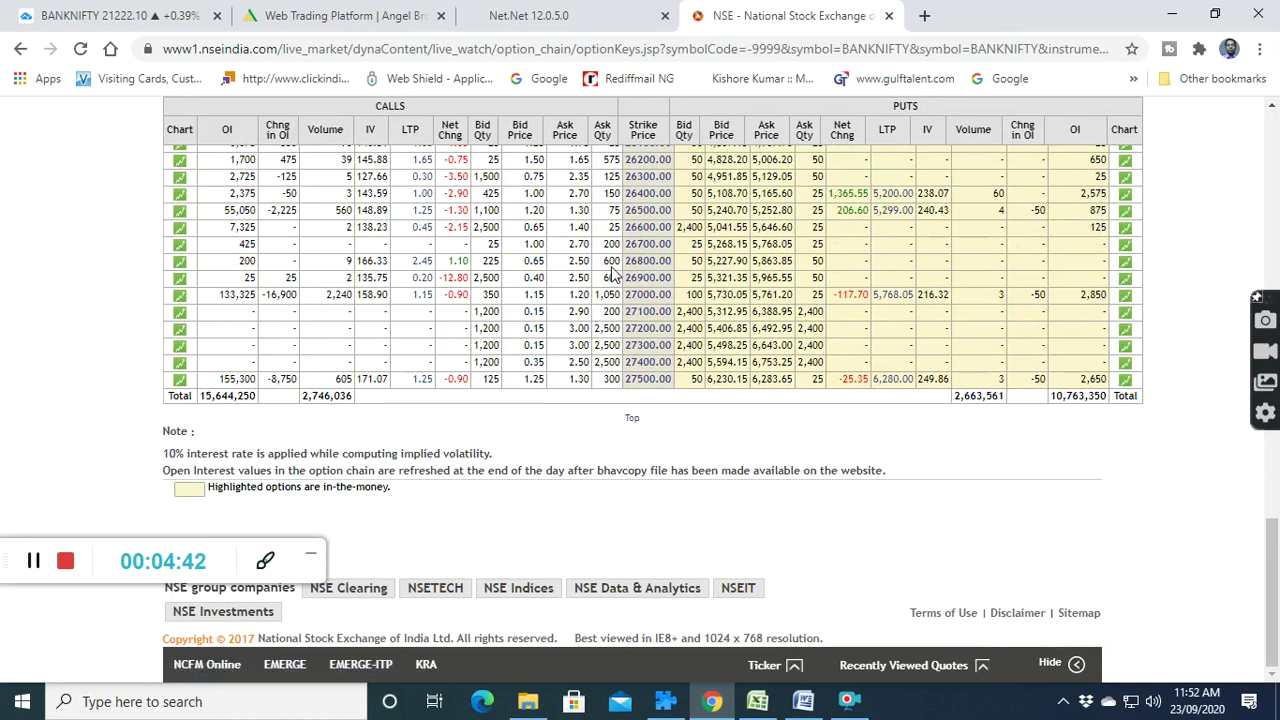
pyautogui.moveTo(606, 261); pyautogui.dragTo(606, 310)
pyautogui.click(677, 438)
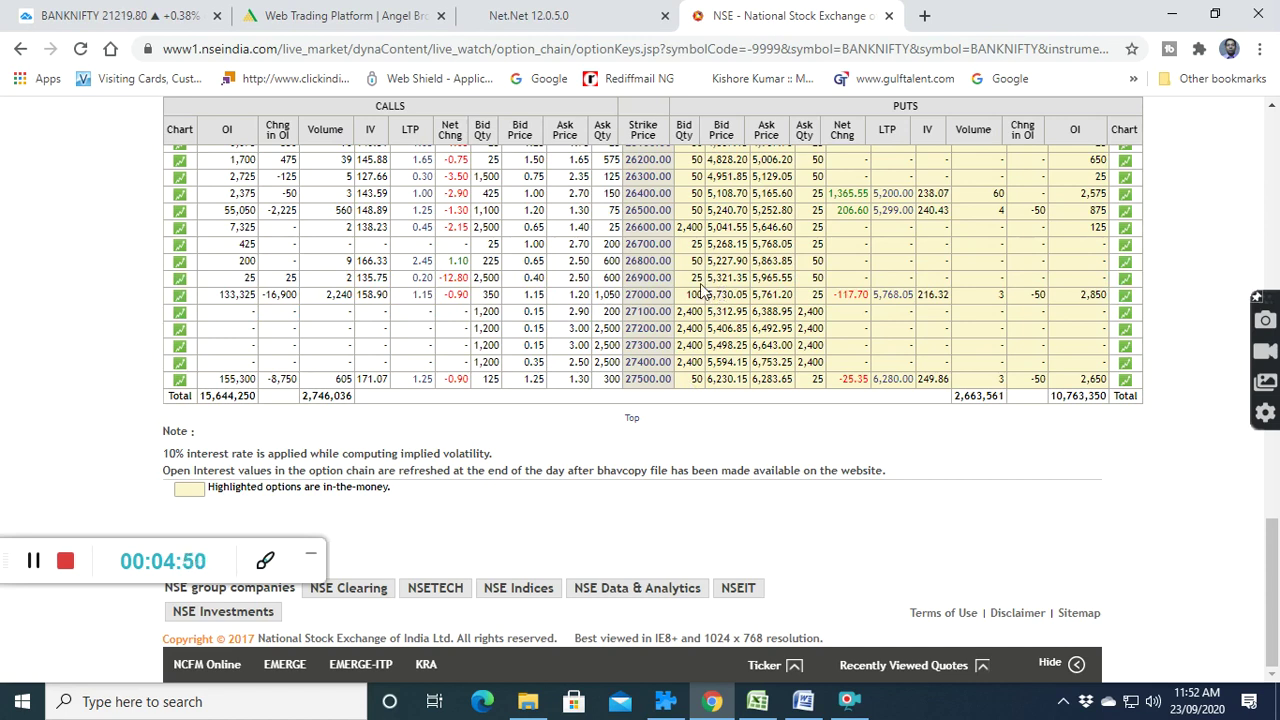
pyautogui.moveTo(702, 290); pyautogui.dragTo(700, 345)
pyautogui.click(744, 450)
# Scroll back up the BANKNIFTY option chain to review strikes 20100–23500.
pyautogui.scroll(4, 820, 440)
pyautogui.scroll(3, 815, 435)
pyautogui.scroll(3, 810, 430)
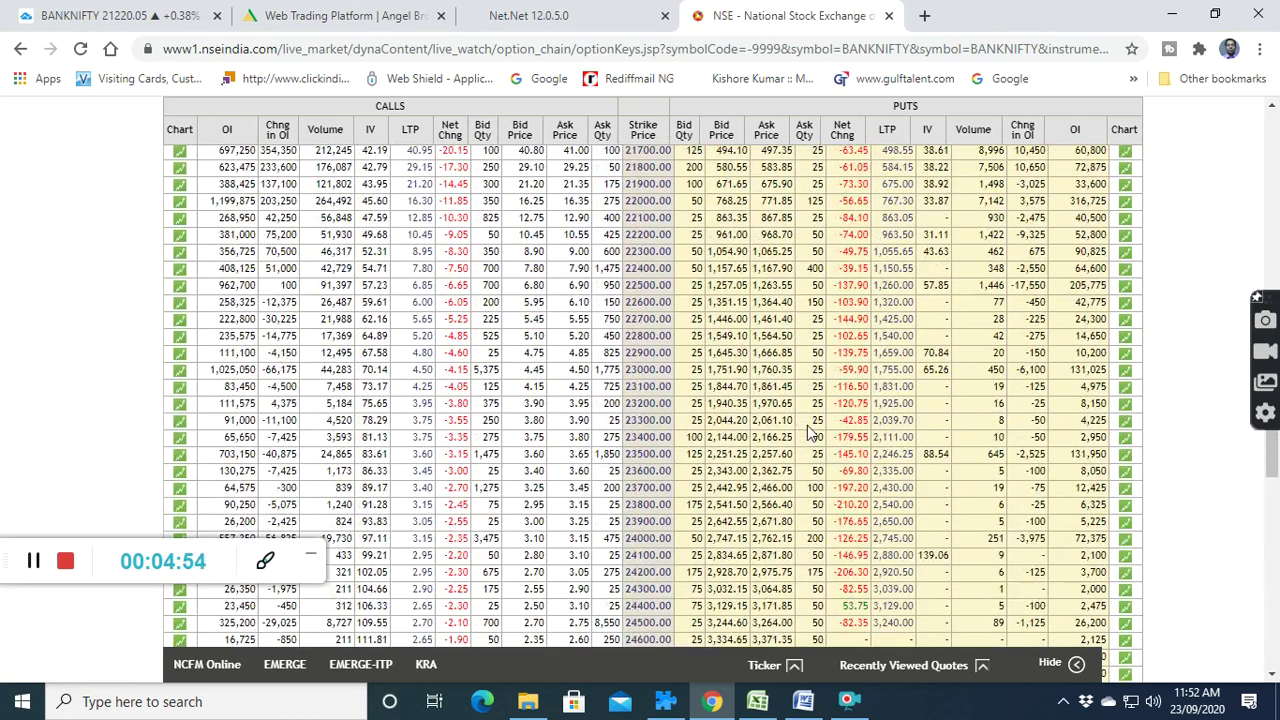
pyautogui.scroll(3, 806, 424)
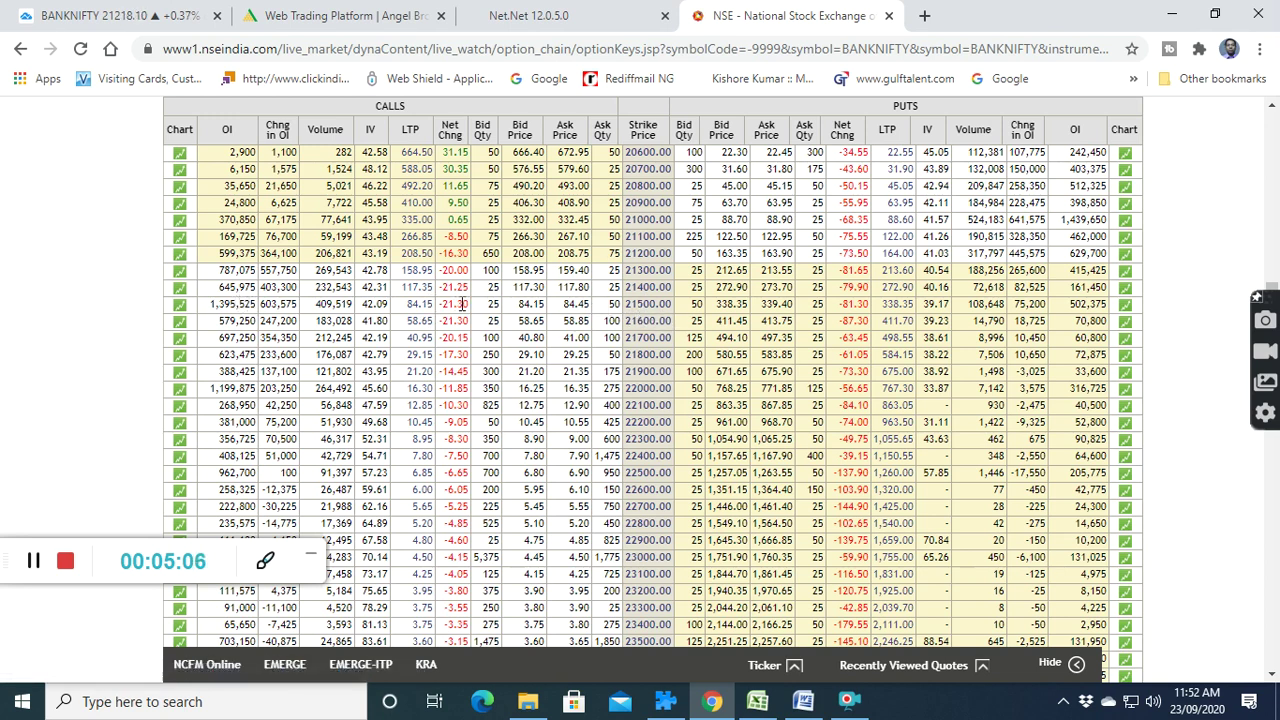
pyautogui.scroll(1, 995, 372)
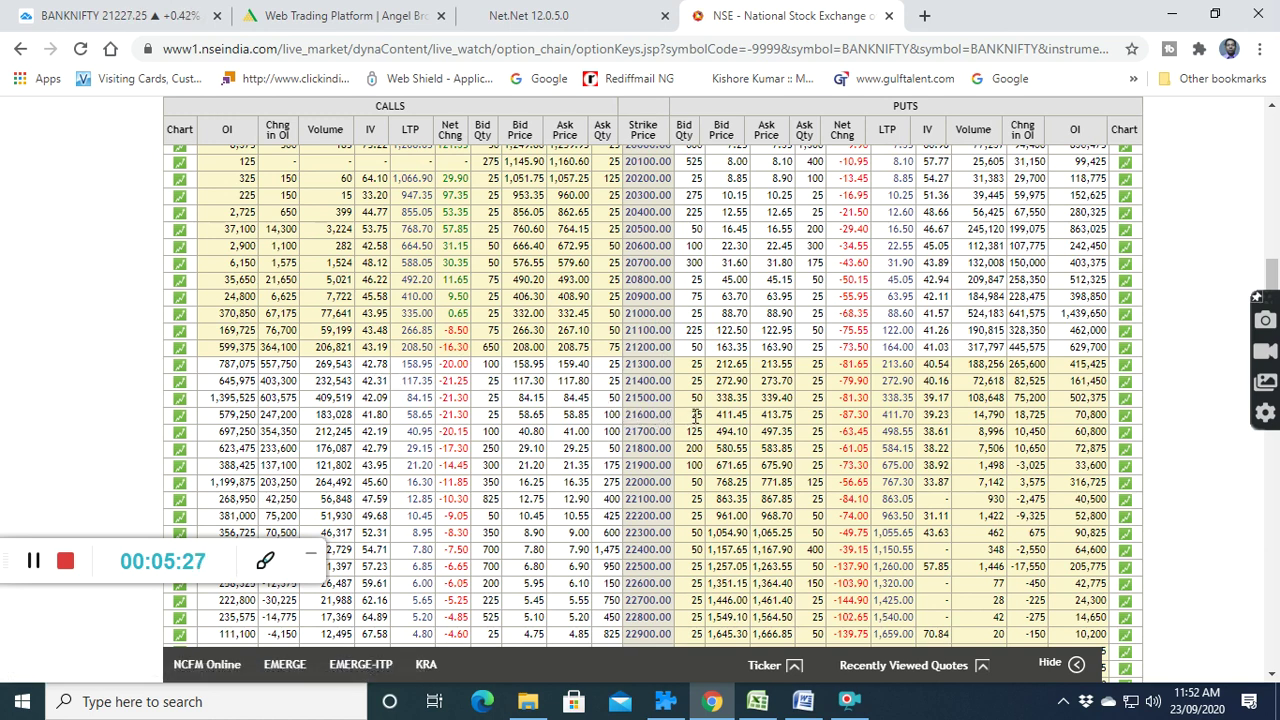
pyautogui.scroll(-1, 697, 413)
pyautogui.scroll(1, 697, 421)
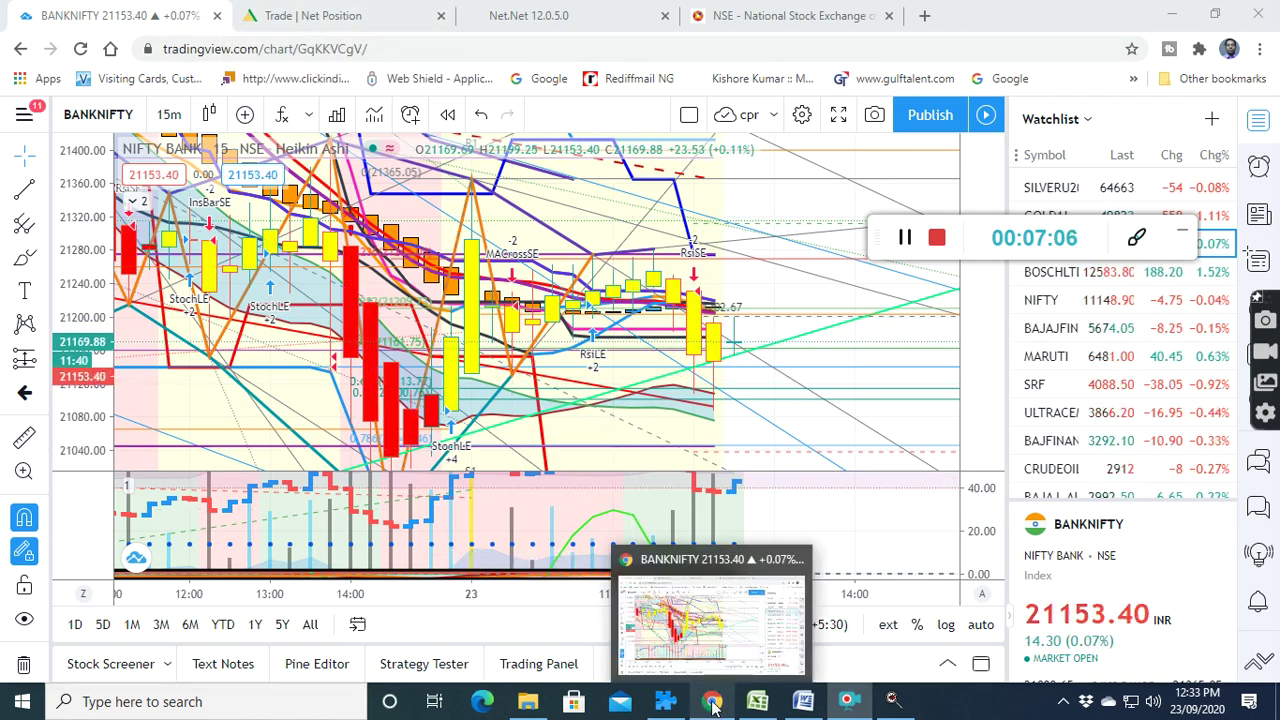
# Switch to the Net.Net 12.0.5.0 tab showing BANKNIFTY 20800 CE and 21500 CE positions.
pyautogui.moveTo(756, 703)
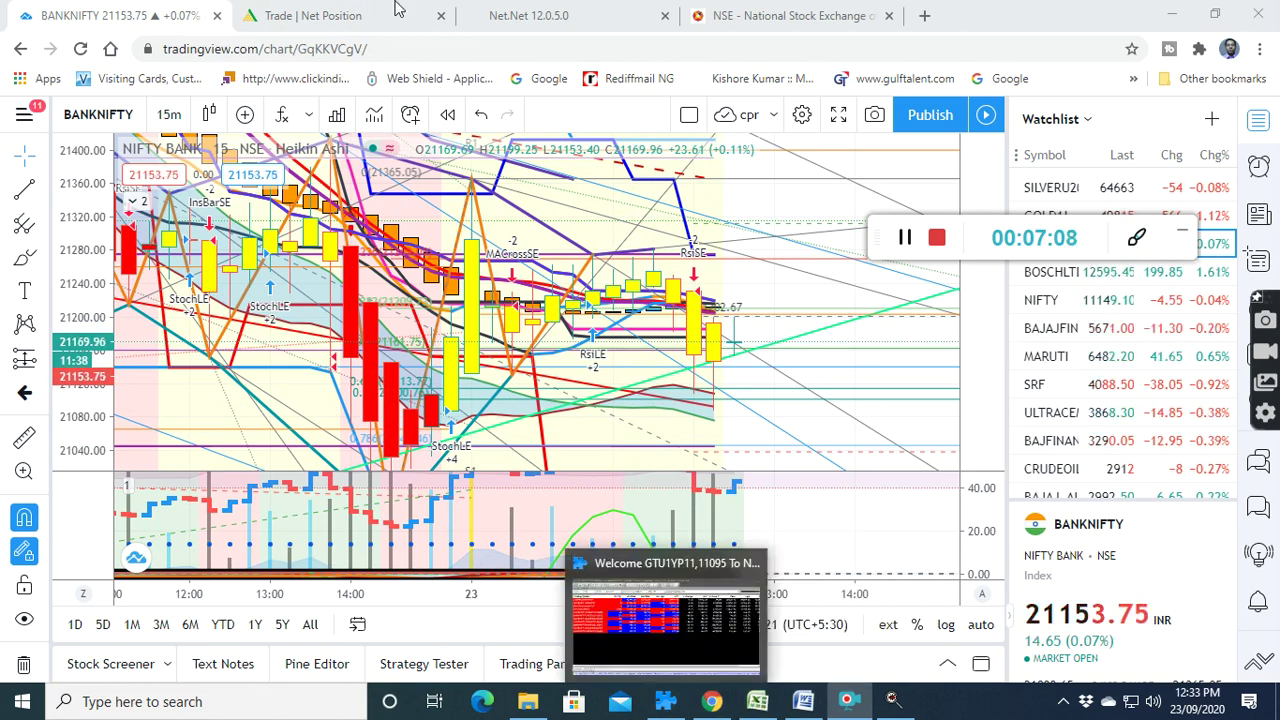
pyautogui.click(527, 24)
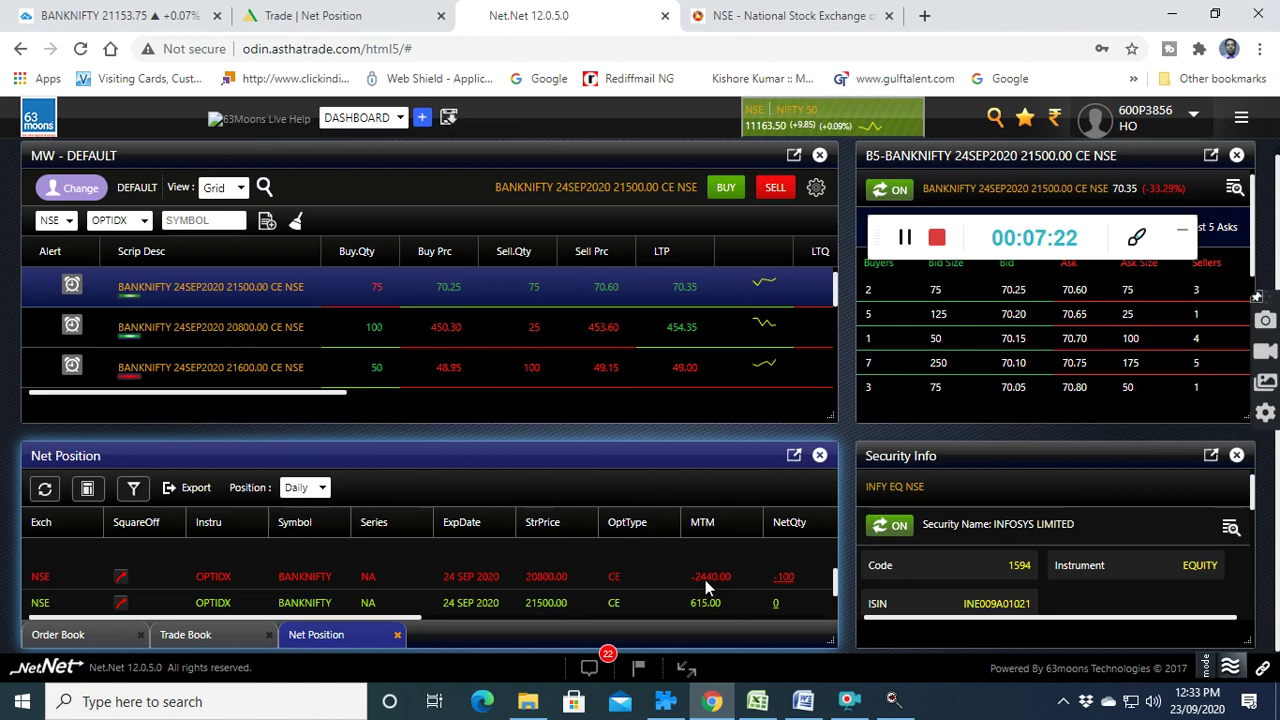
# Review the open BANKNIFTY 21500 PE position at −770 MTM on Angel Broking's Net Position page, then switch to NEST Trader's market watch.
pyautogui.click(303, 18)
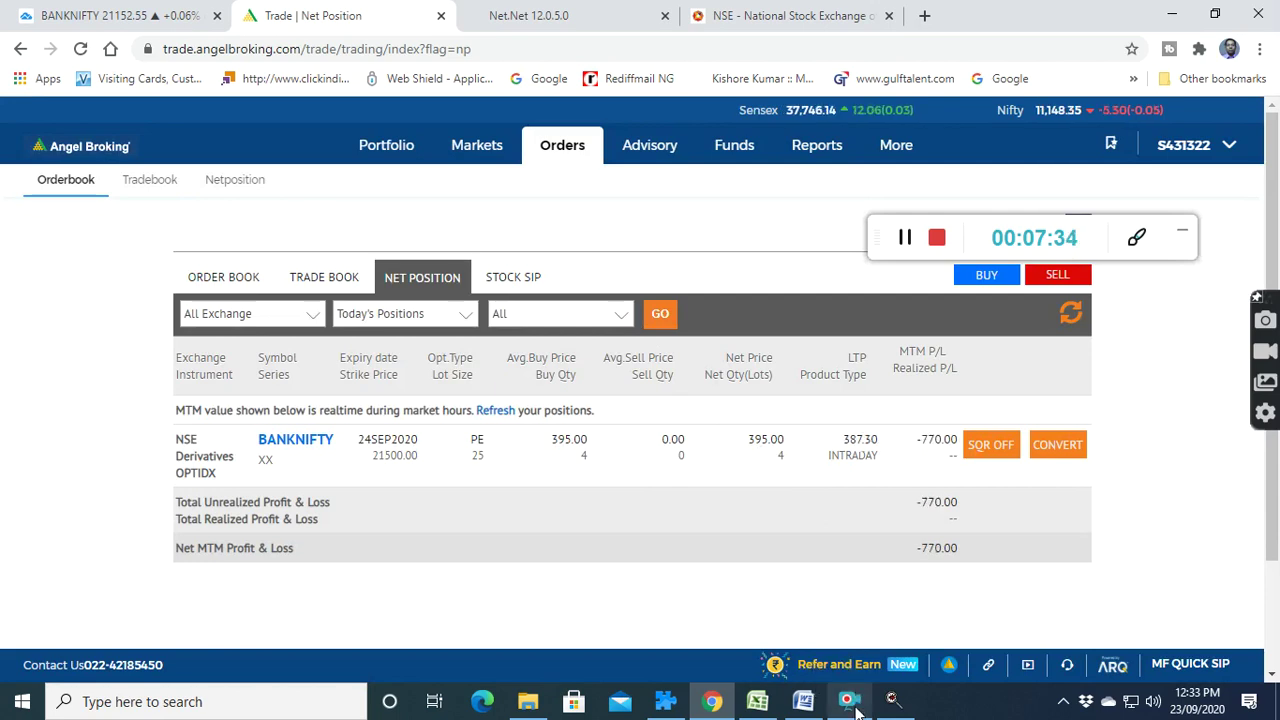
pyautogui.click(663, 712)
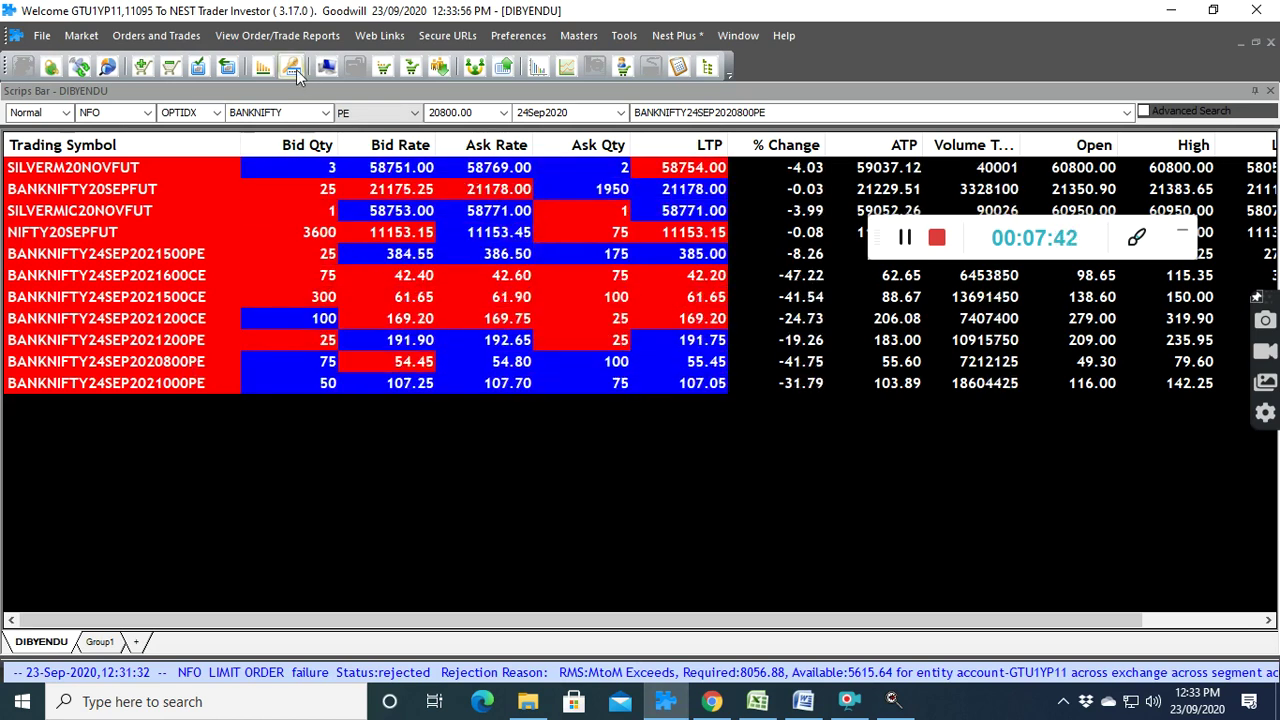
# View NEST Trader's Net Positions report, then go back to the BANKNIFTY TradingView chart.
pyautogui.click(270, 37)
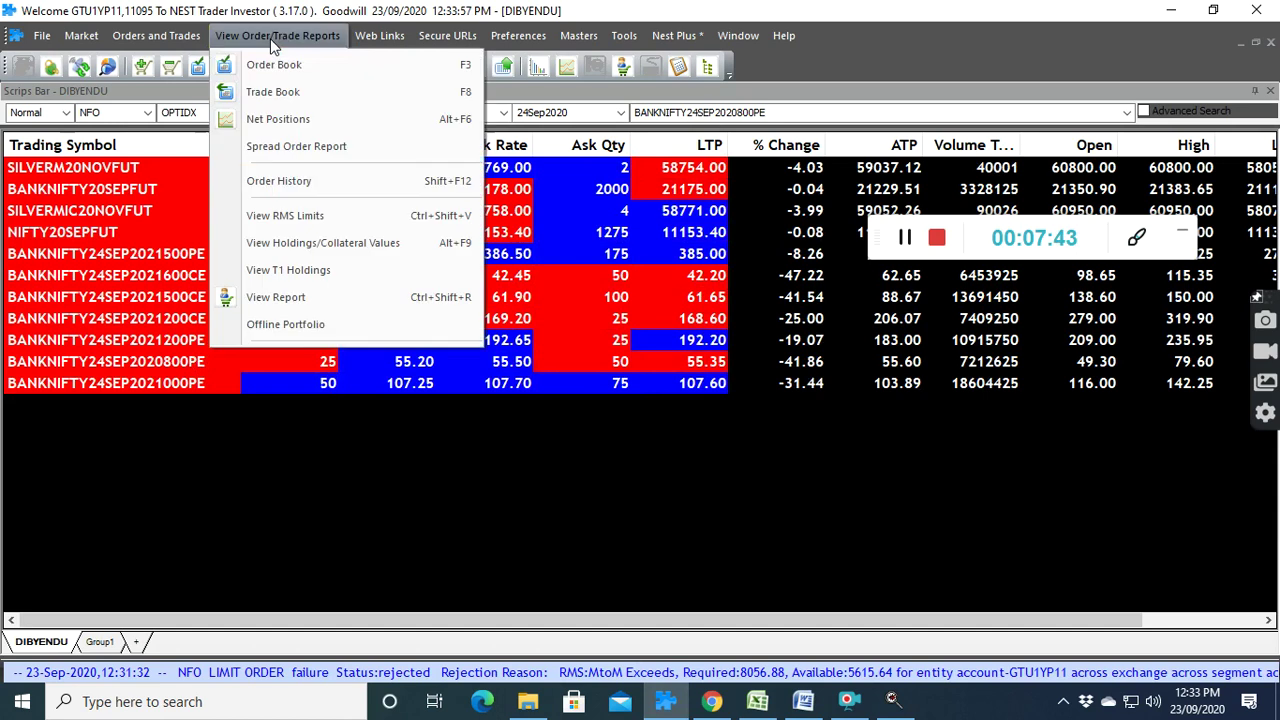
pyautogui.click(281, 124)
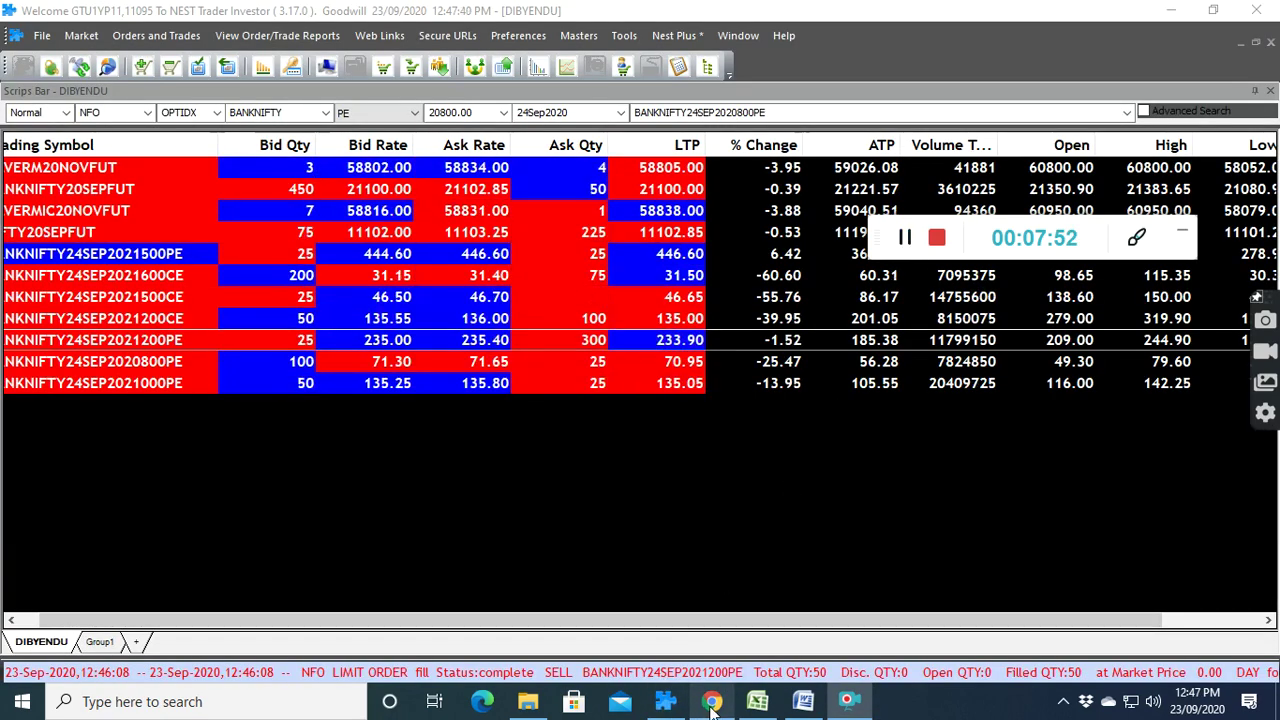
pyautogui.click(712, 703)
pyautogui.click(115, 22)
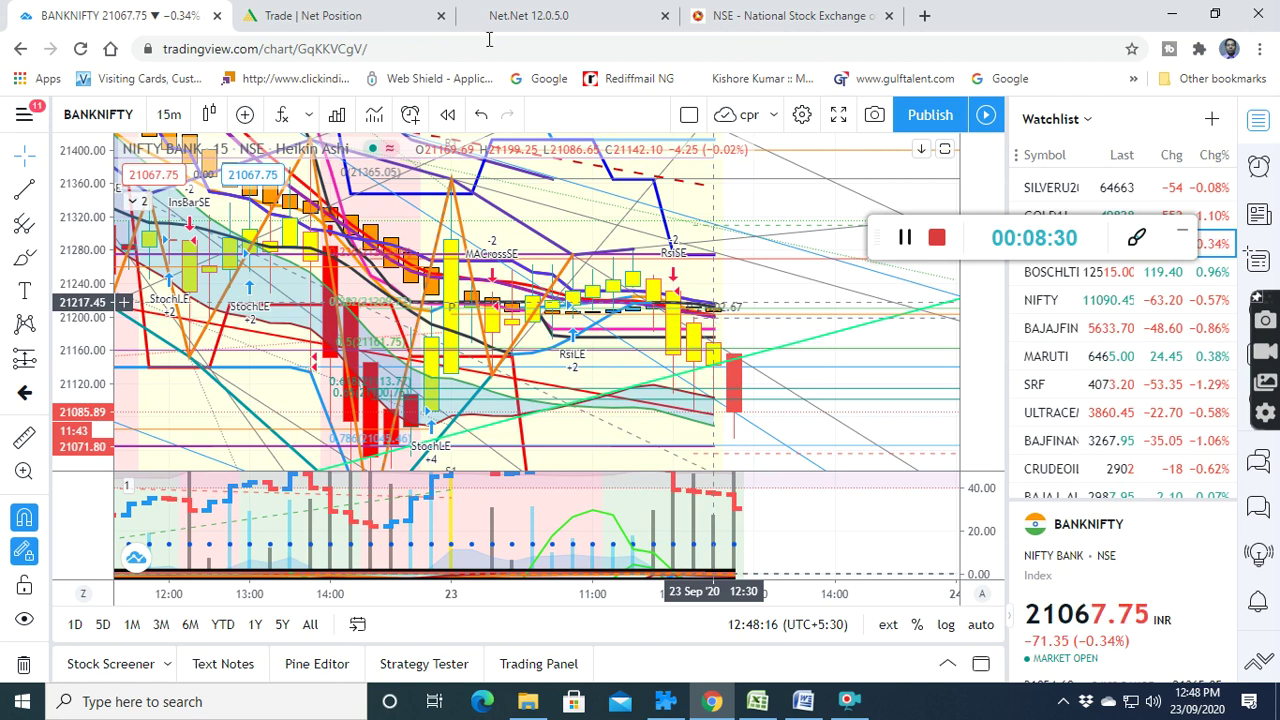
# Show Angel Broking's Net Position page with the 21500 PE closed at 5,502.50 realized profit.
pyautogui.click(350, 25)
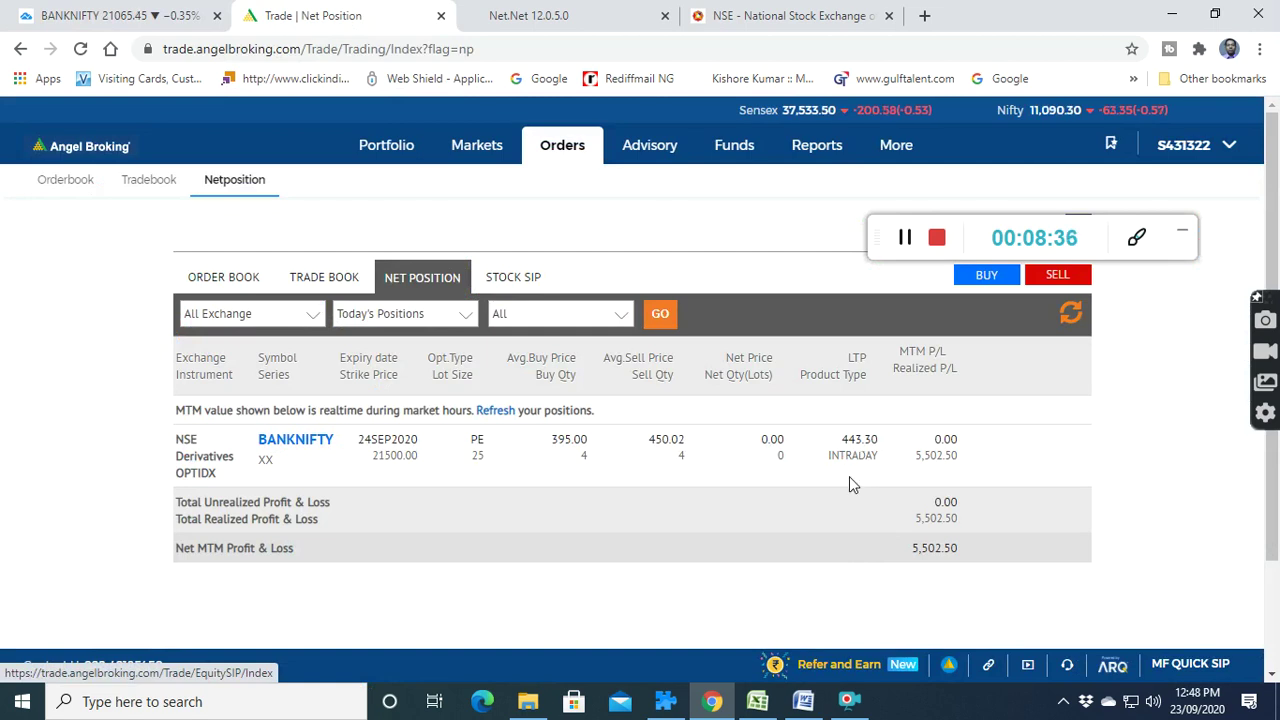
# Scroll Net.Net's Net Position grid to the 6,125 total MTM row, then switch to NEST Trader's market watch.
pyautogui.click(557, 18)
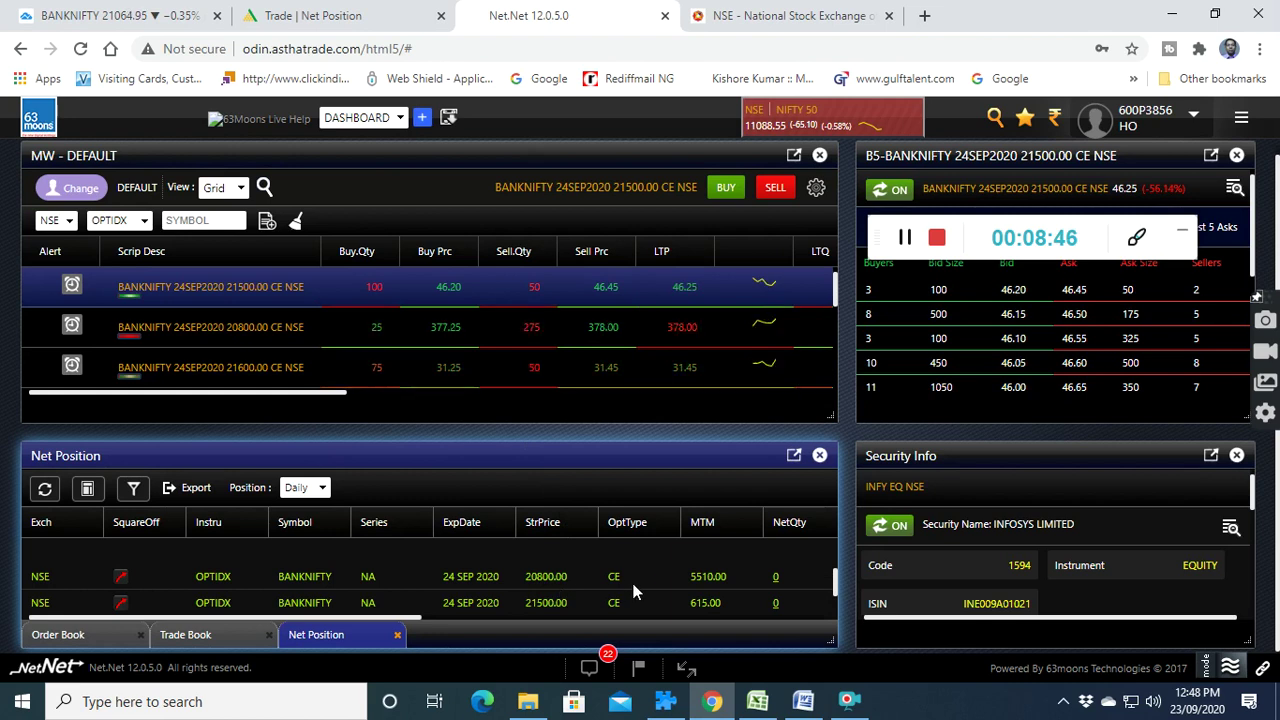
pyautogui.scroll(-1, 632, 592)
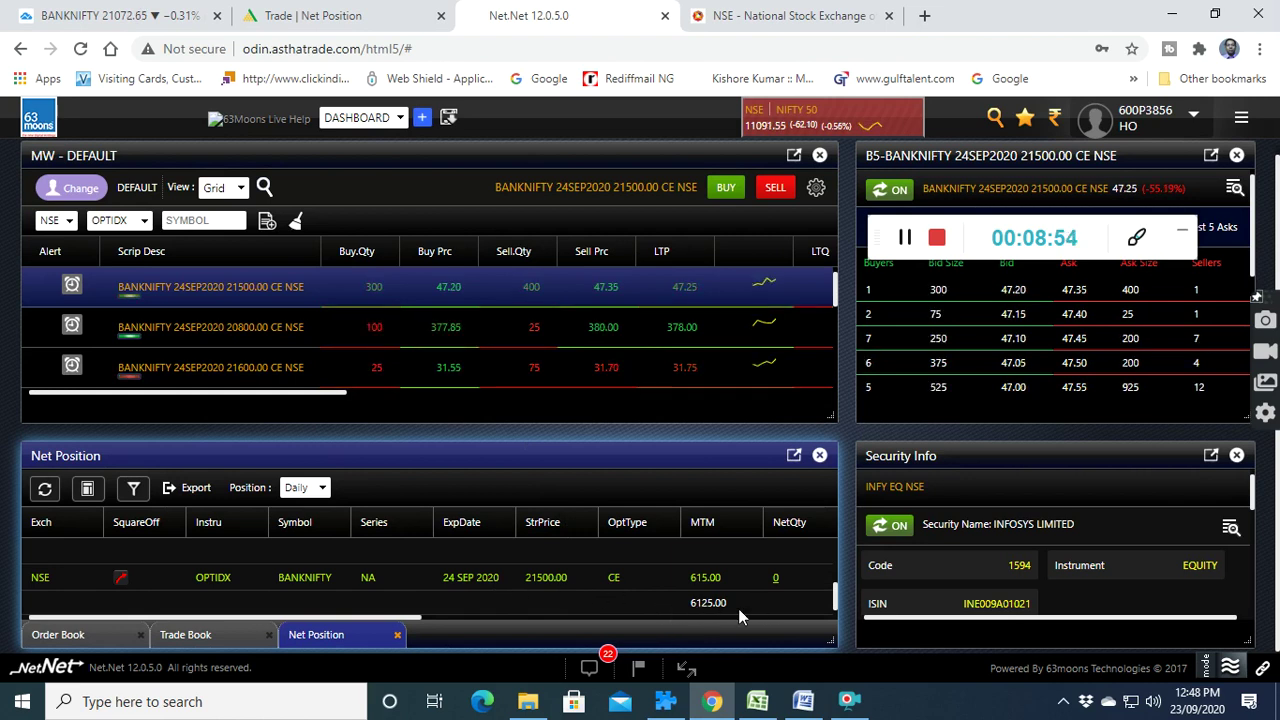
pyautogui.click(665, 701)
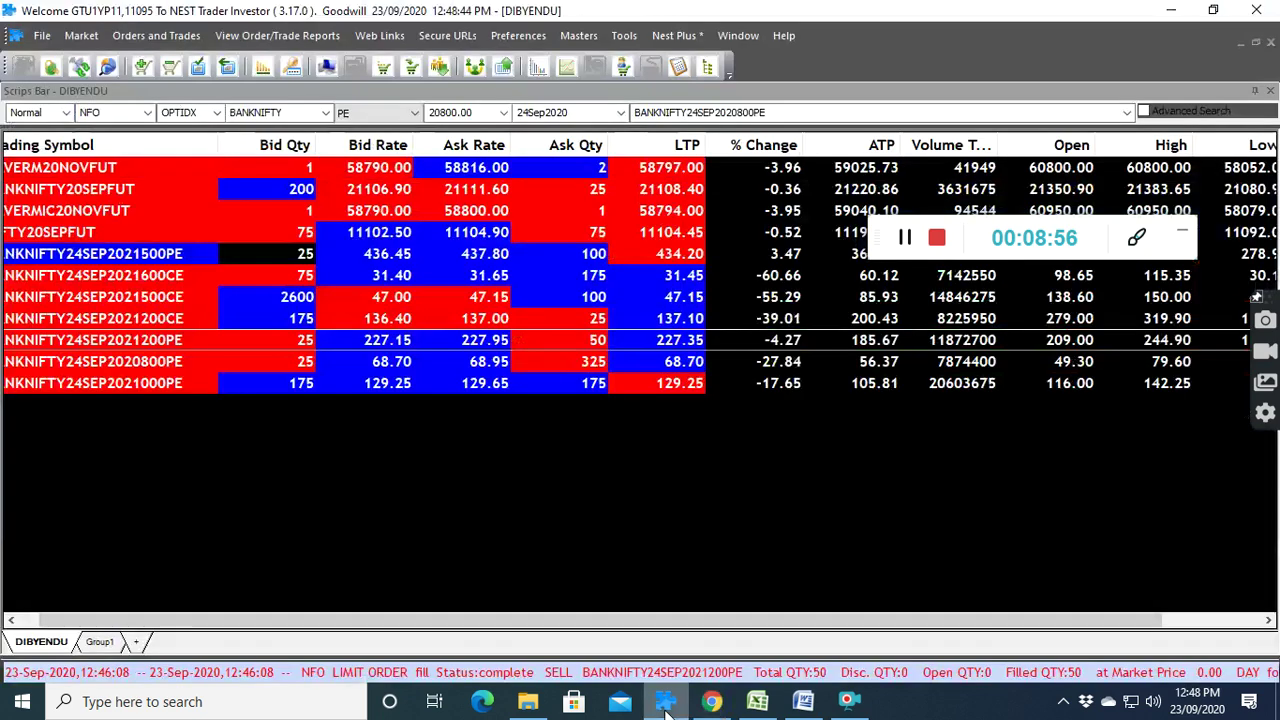
pyautogui.click(277, 36)
pyautogui.click(280, 118)
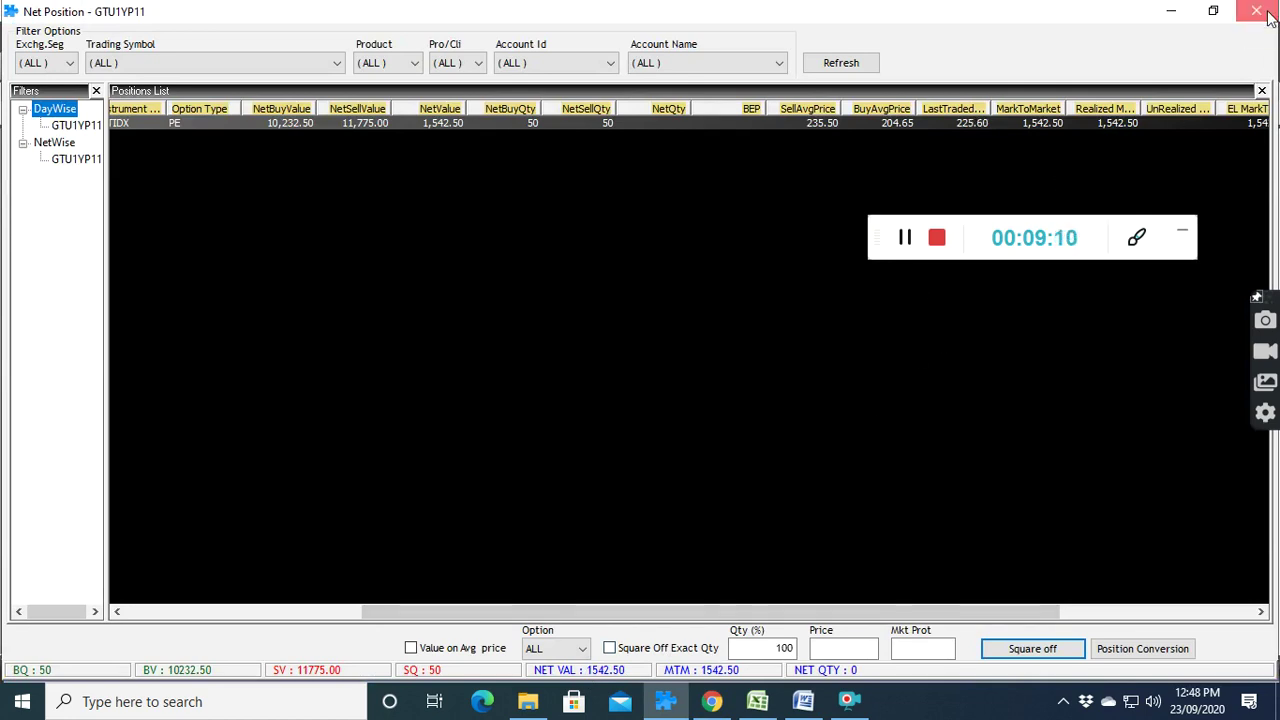
pyautogui.click(1266, 13)
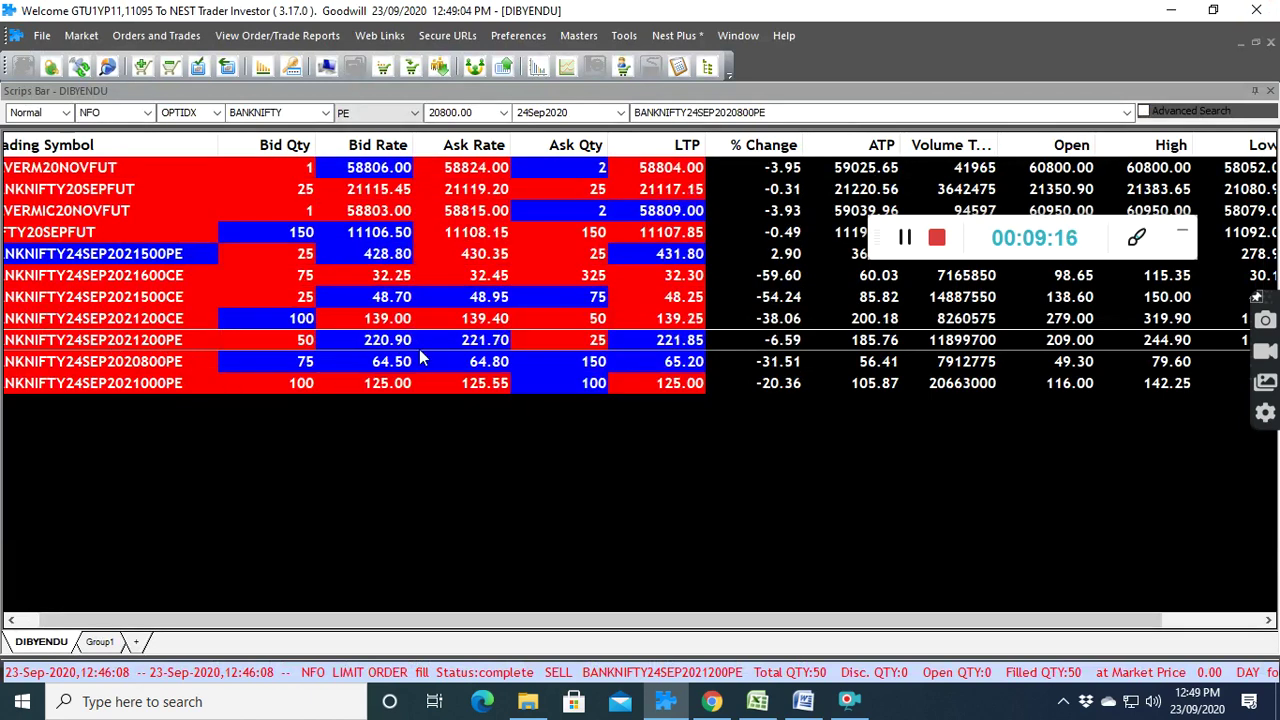
# Switch from NEST Trader back to the browser's BANKNIFTY 15-minute TradingView chart tab.
pyautogui.hotkey('alt', 'Tab')
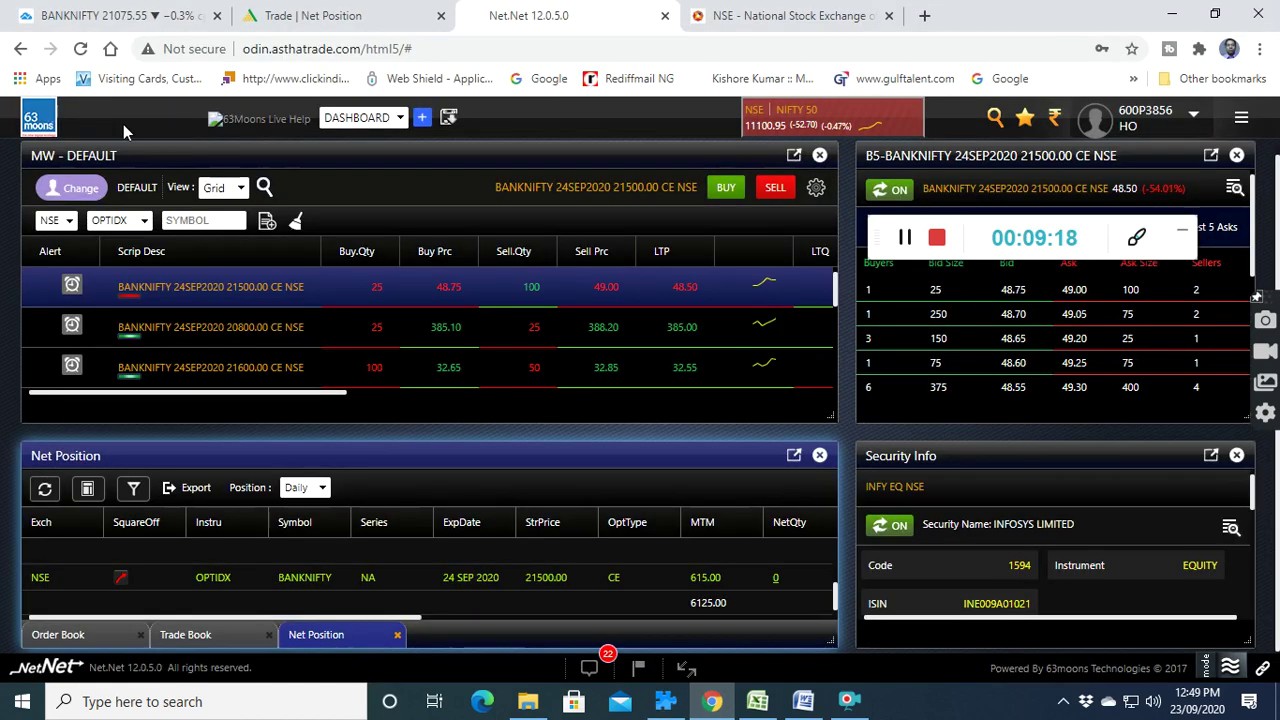
pyautogui.click(107, 22)
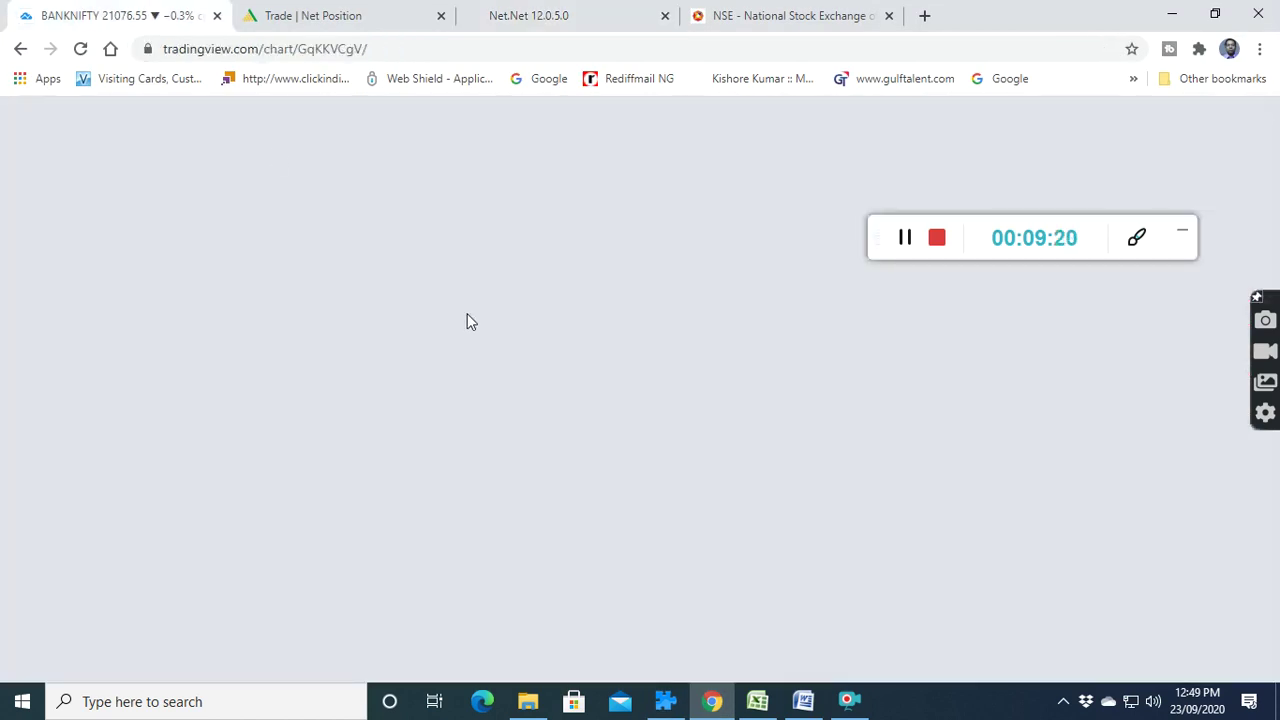